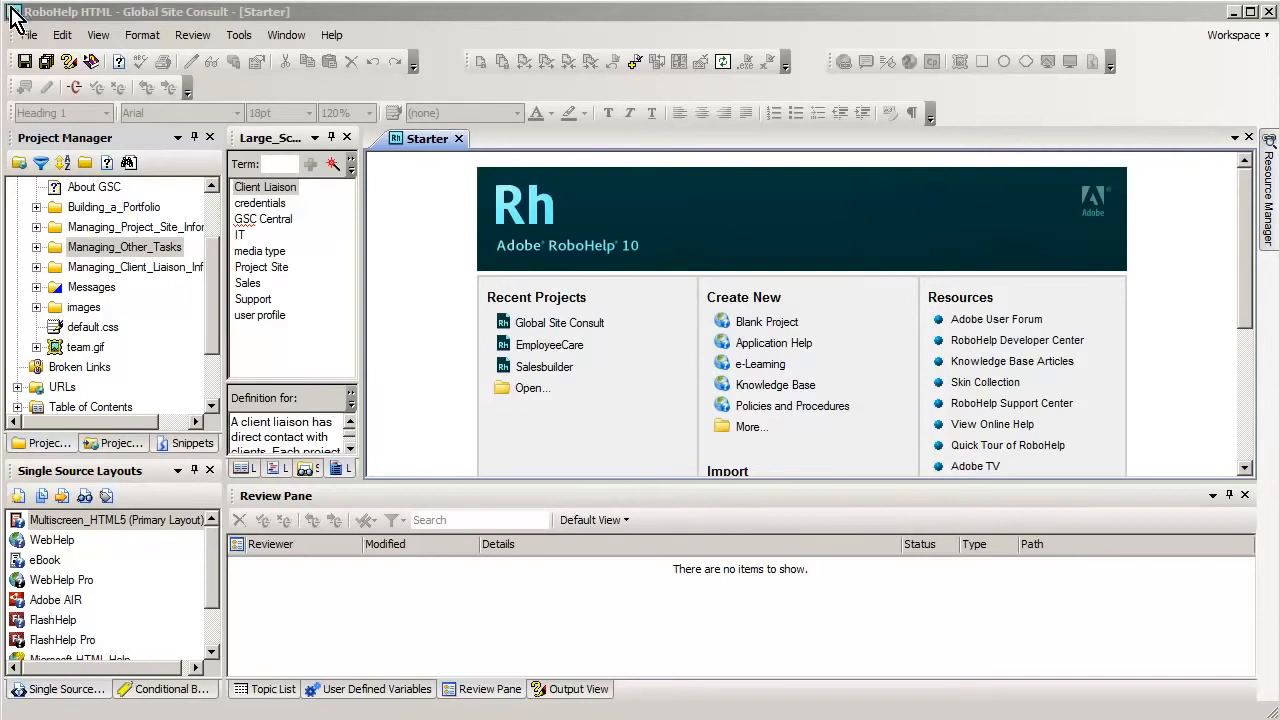
Open the topics Viewing collateral materials and Adding a new media type from the Managing_Other_Tasks folder.
left_click(36, 248)
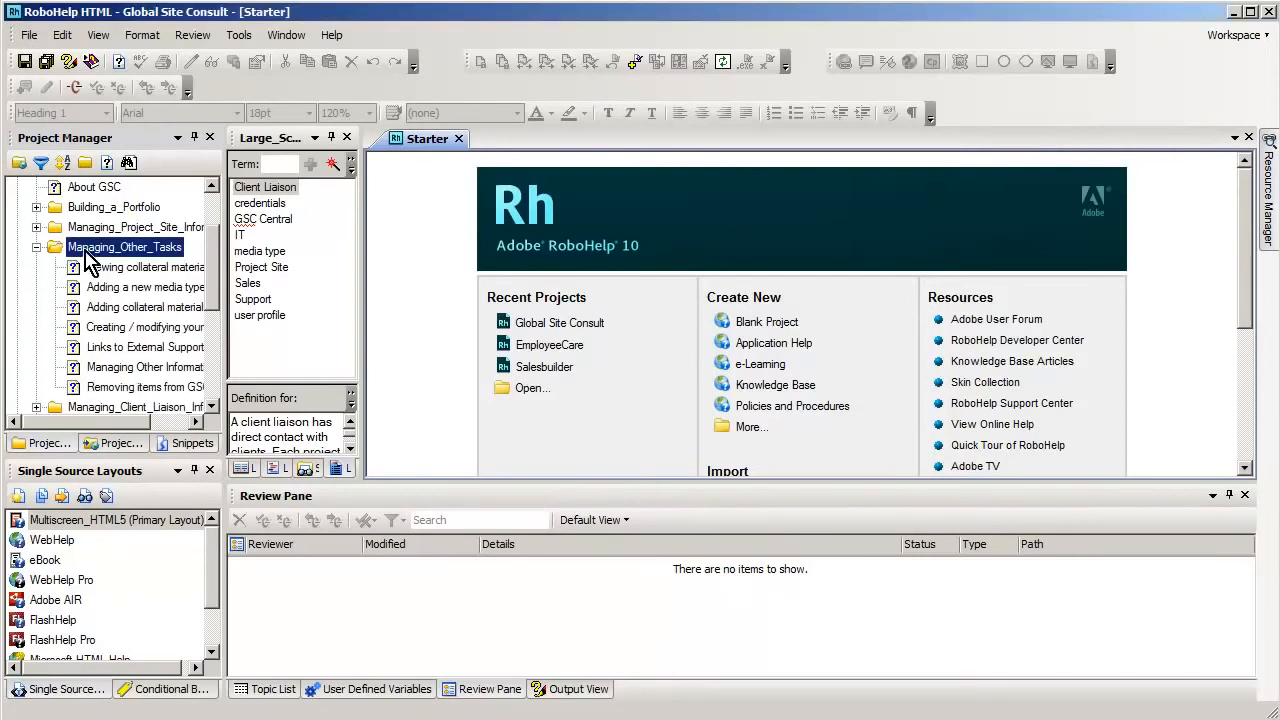
double_click(102, 268)
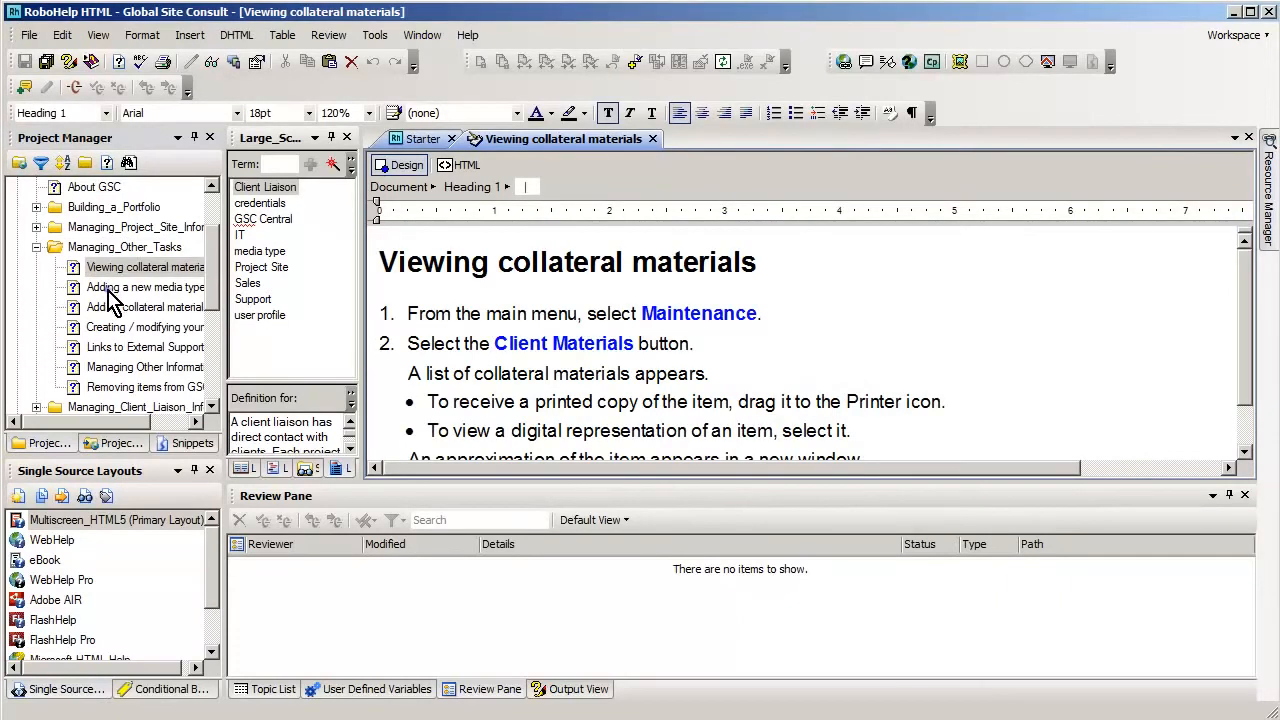
double_click(112, 287)
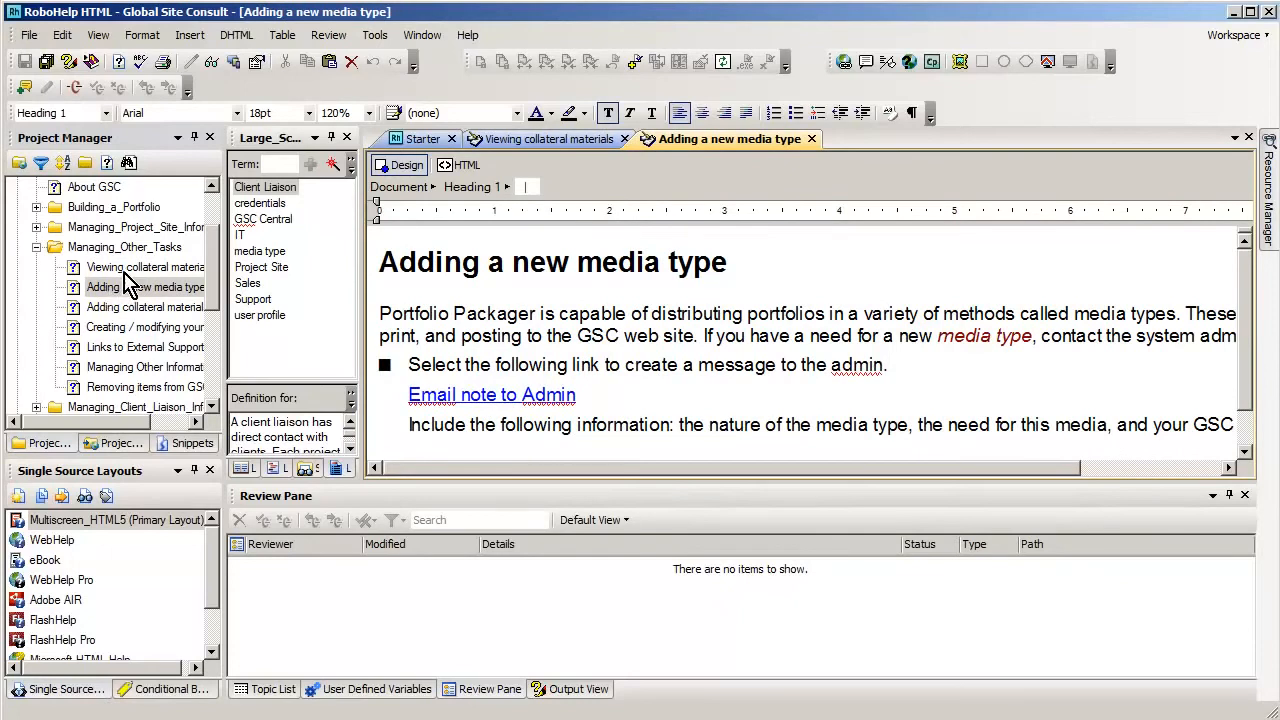
left_click(124, 249)
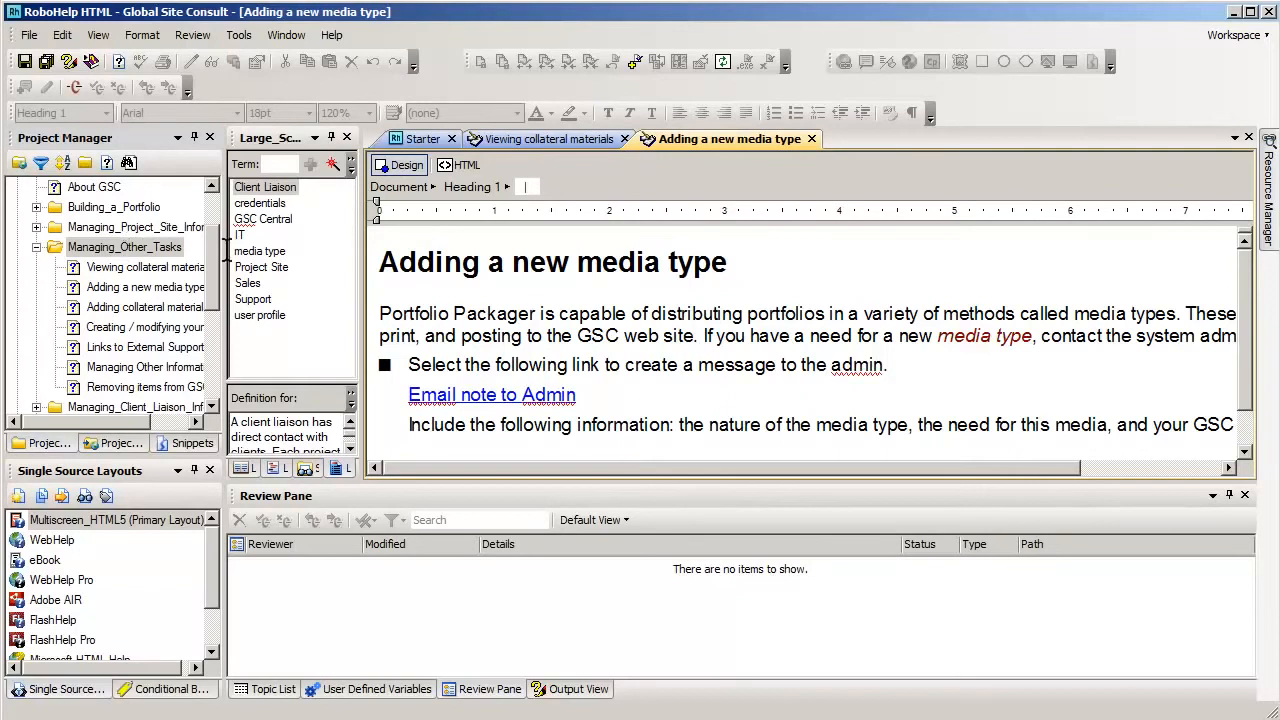
Start Create PDF for Review from the Adding a new media type topic and reposition its dialog.
left_click_drag(381, 268, 657, 272)
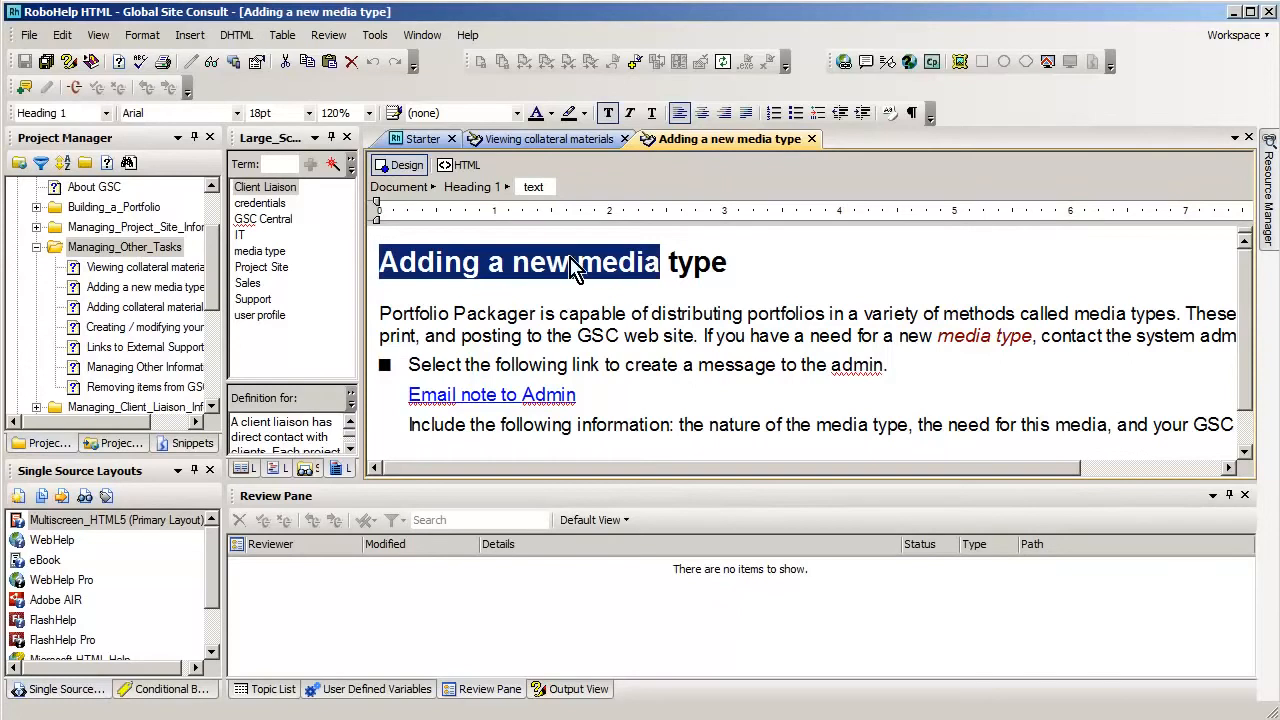
left_click(328, 35)
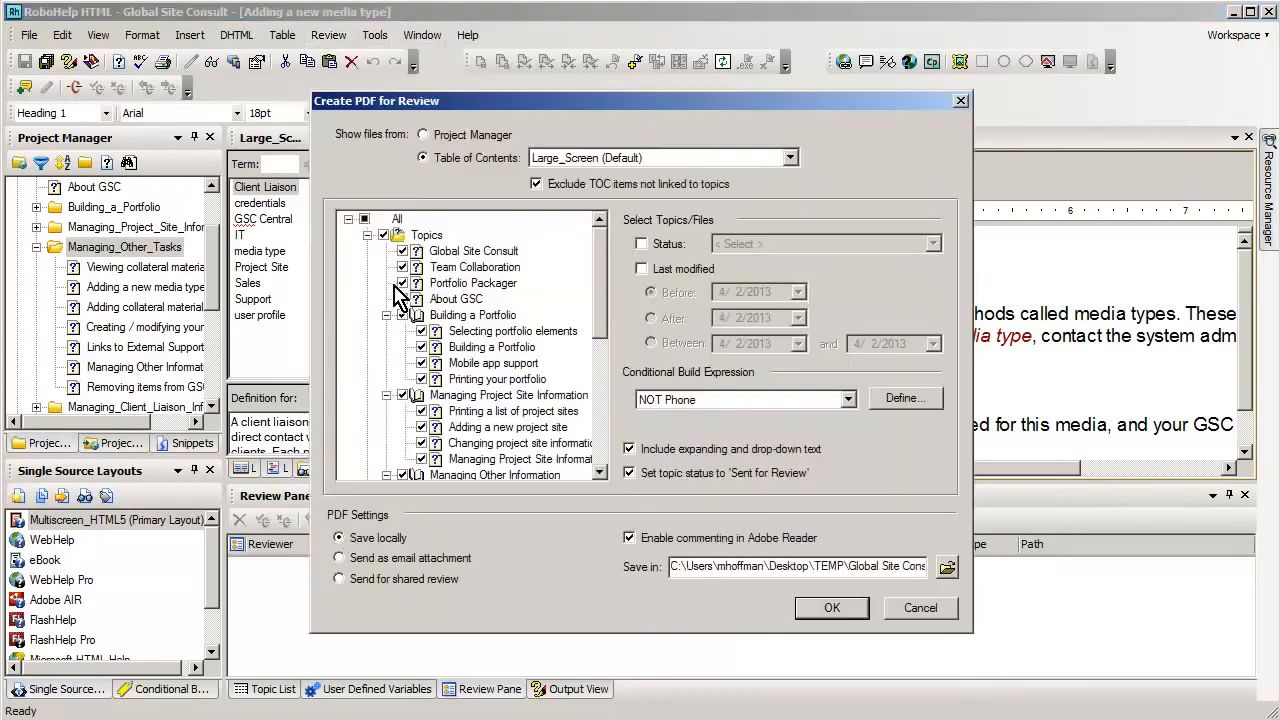
left_click(397, 290)
left_click_drag(620, 117, 548, 80)
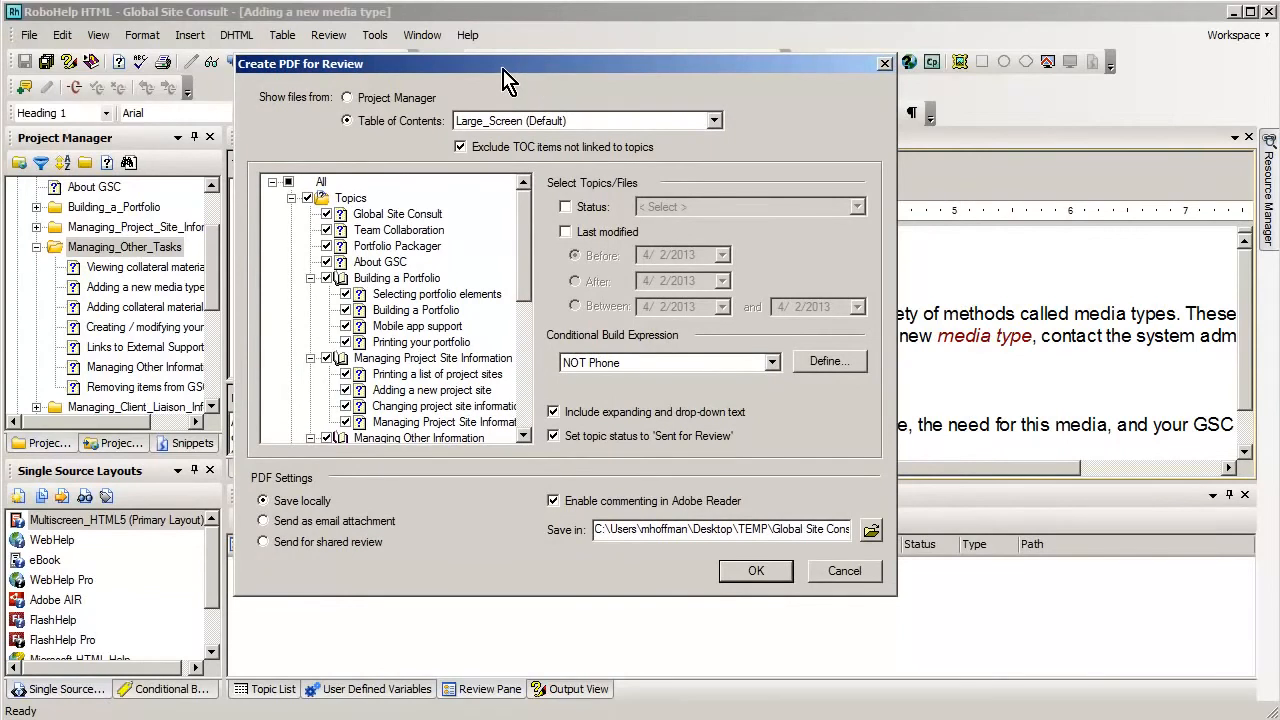
Show the review files from Project Manager, browse its topics and master pages, and switch back to Table of Contents.
left_click(347, 98)
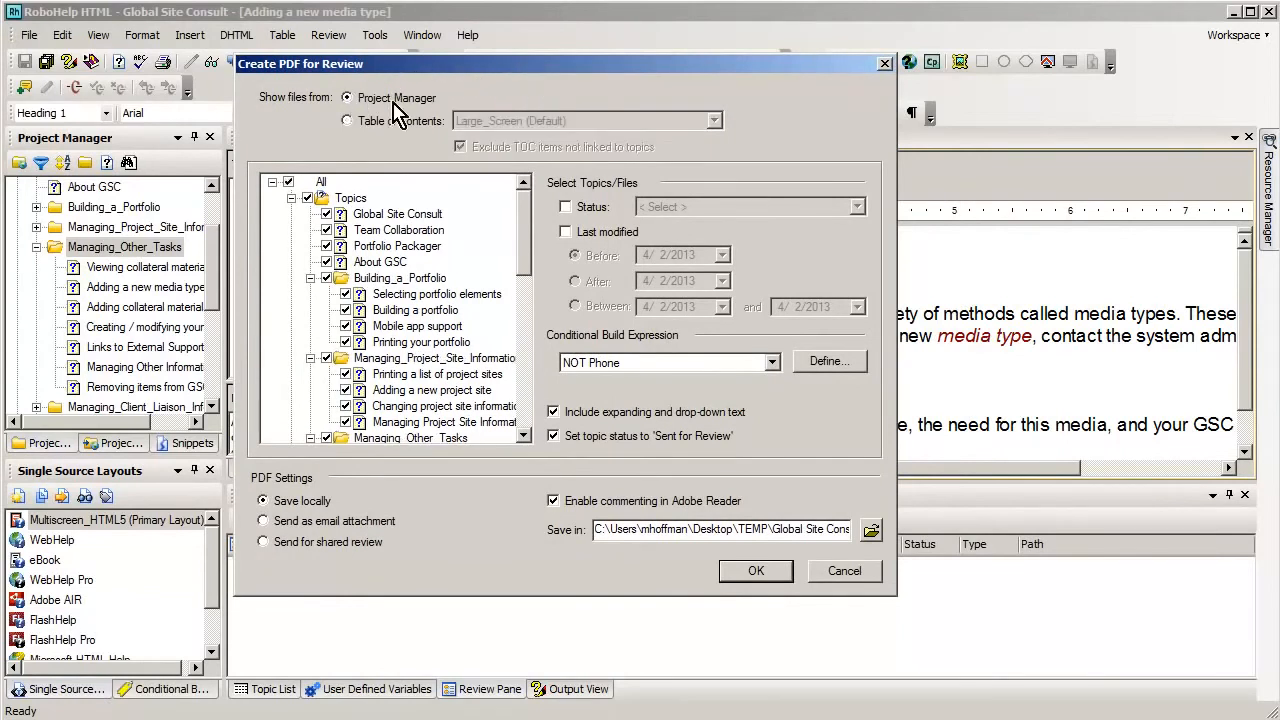
left_click_drag(523, 252, 510, 450)
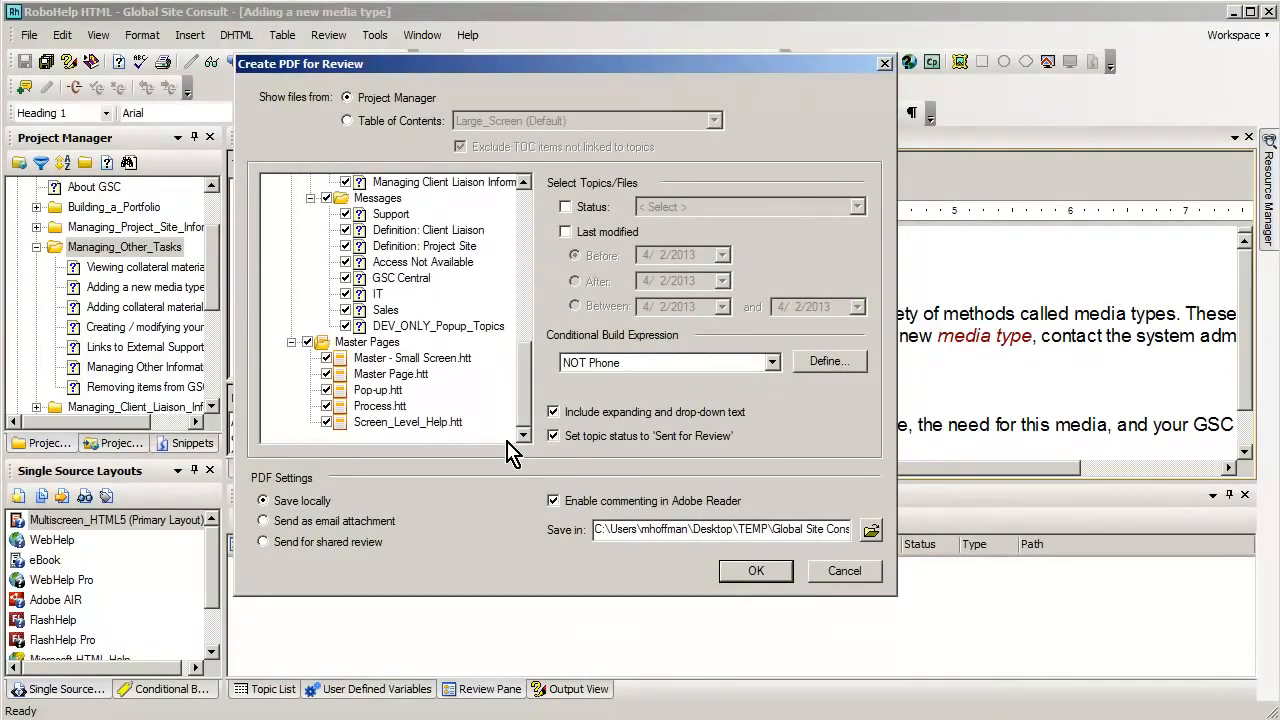
left_click_drag(523, 414, 540, 212)
left_click(348, 121)
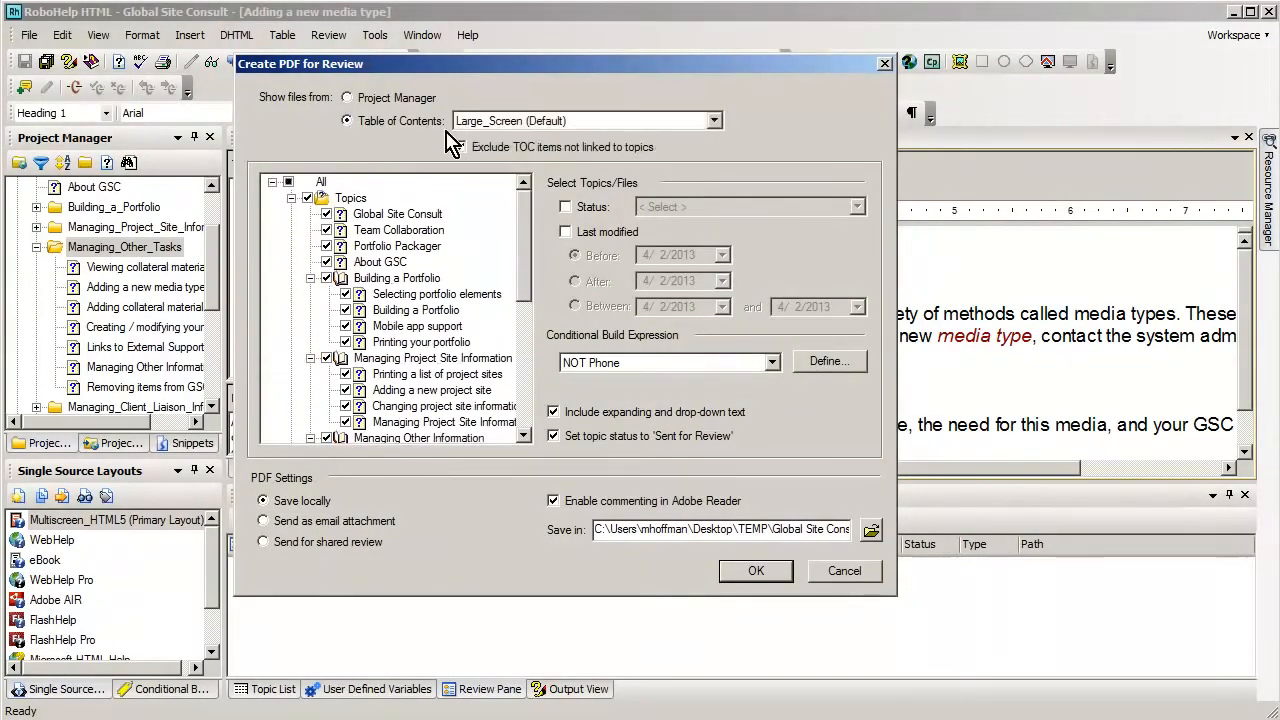
mouse_move(524, 220)
left_mouse_down()
mouse_move(528, 360)
mouse_move(527, 205)
left_mouse_up()
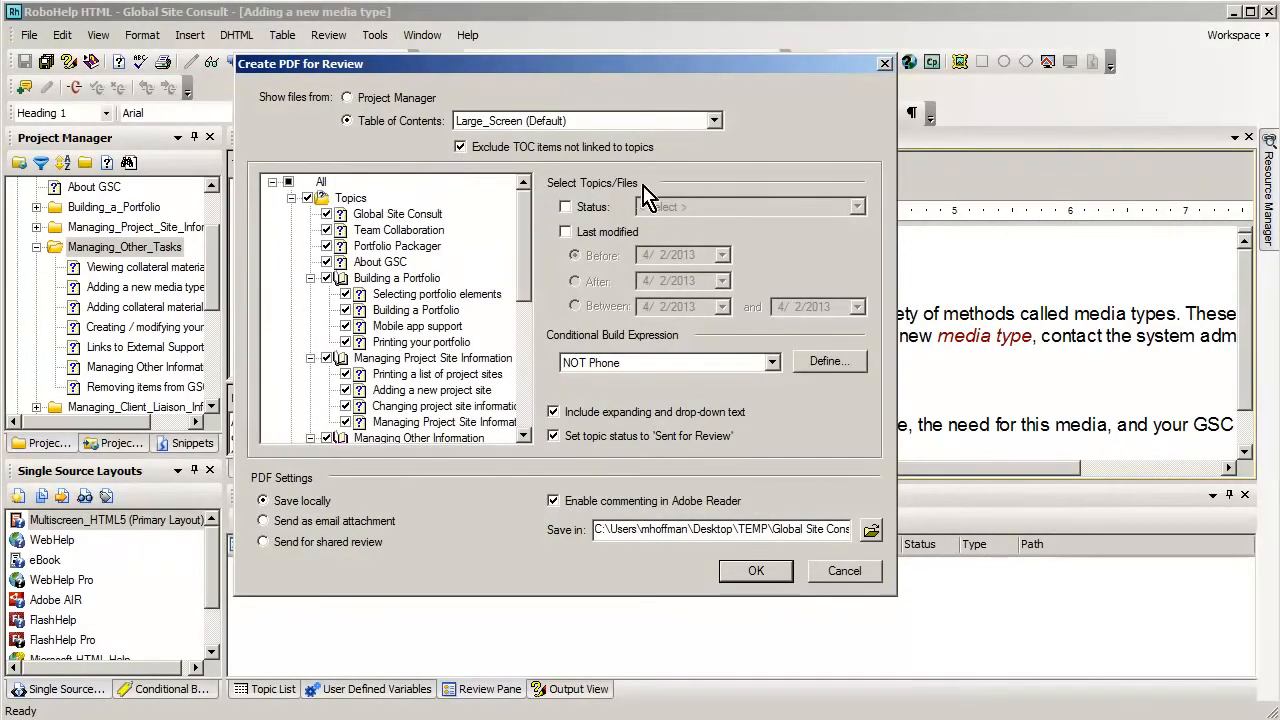
Preview the topics of the Phone table of contents and return the selection to Large_Screen (Default).
left_click(714, 121)
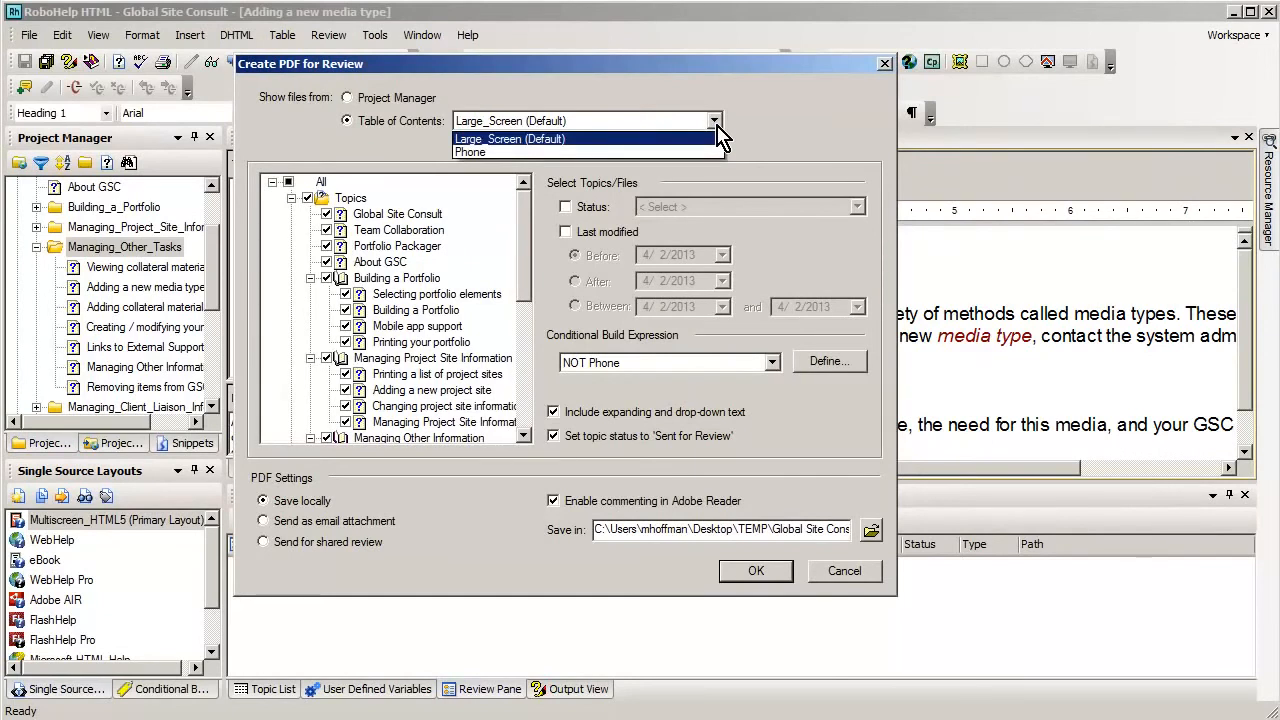
left_click(630, 153)
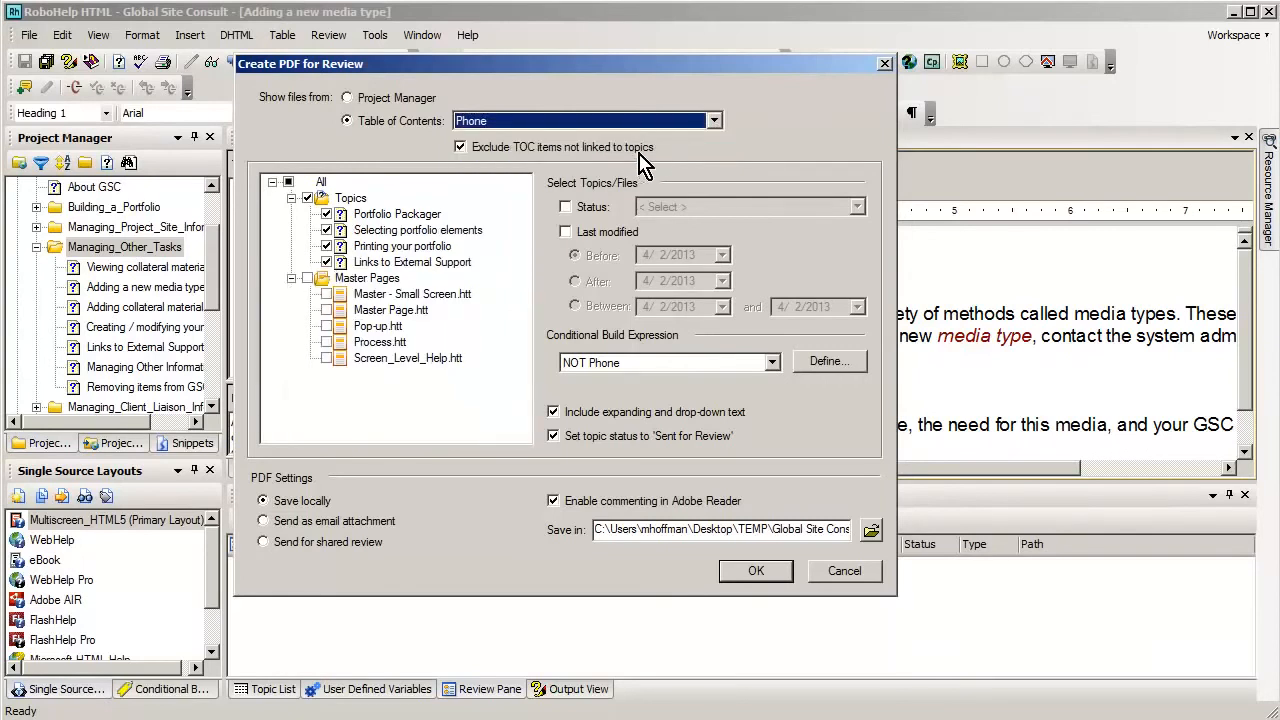
left_click(714, 121)
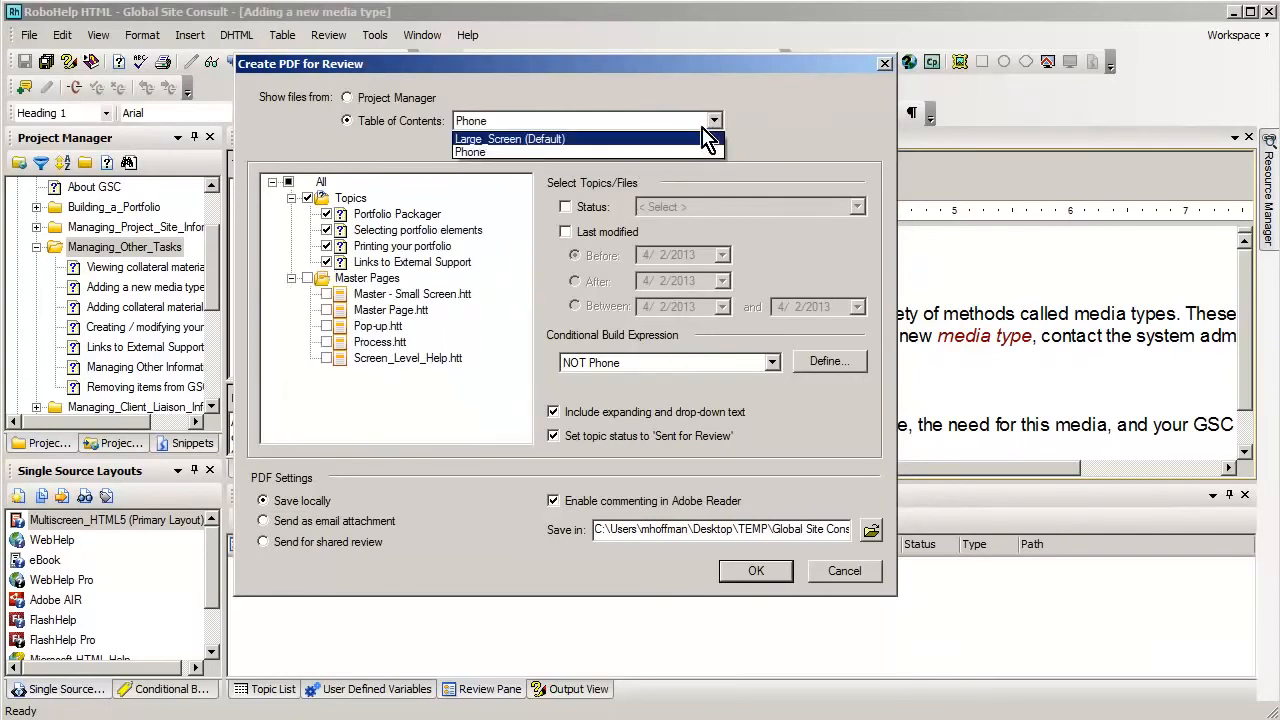
left_click(700, 136)
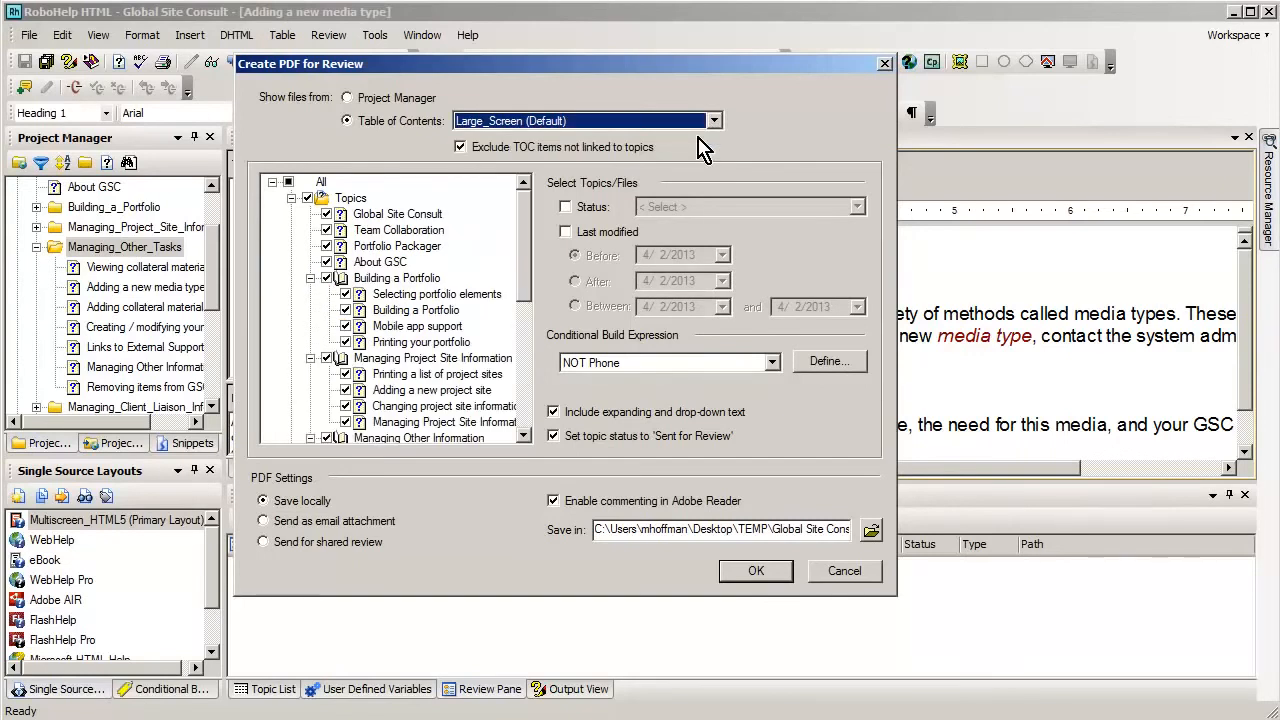
Enable the Status filter for the review topics and look through its status options.
left_click(565, 207)
left_click(857, 207)
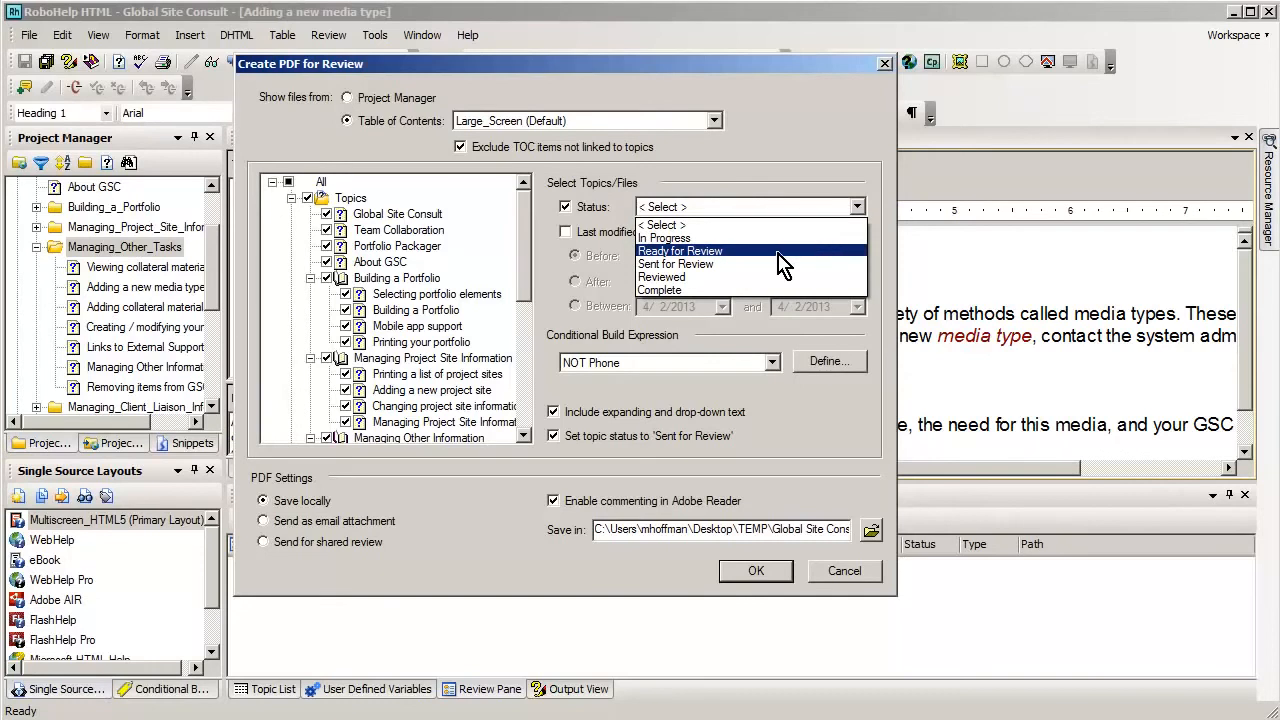
Try filtering the topics by last modified before 3/1/2013, and turn that date filter off again.
left_click(588, 232)
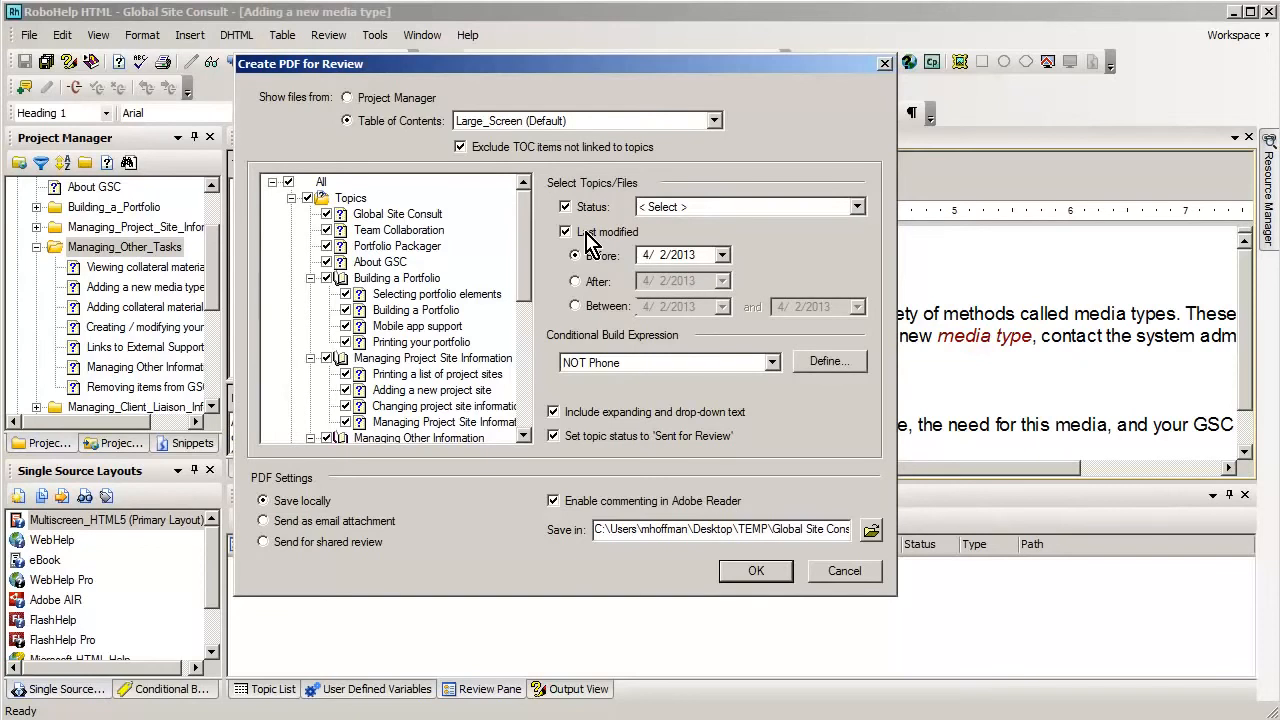
left_click(724, 257)
left_click(555, 281)
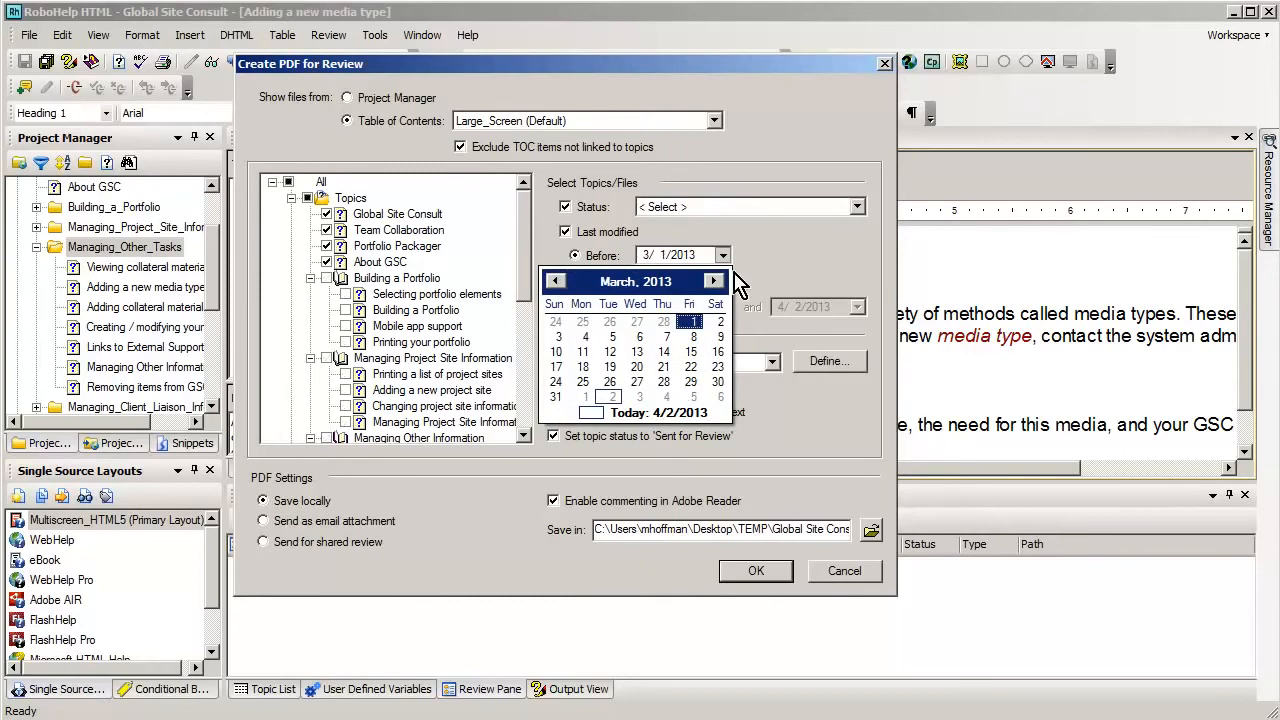
left_click(829, 244)
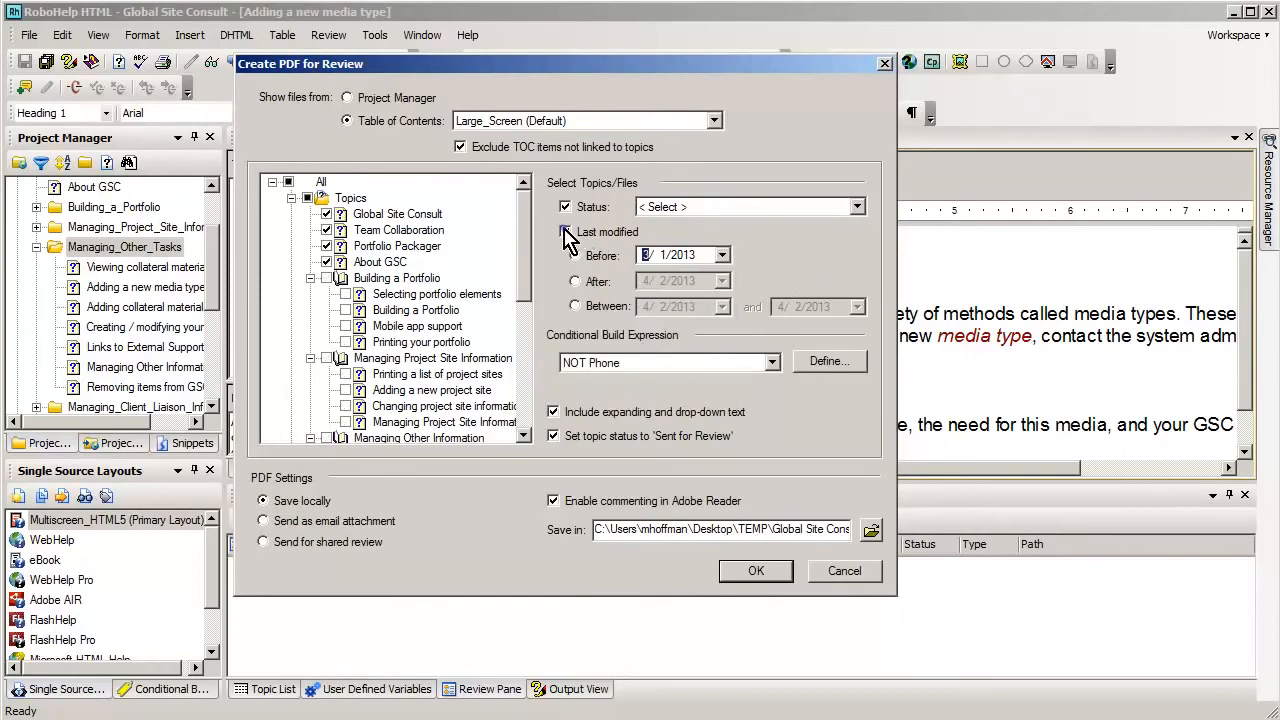
left_click(565, 233)
Keep the NOT Phone conditional build expression, deselect all files, and include only the Managing Other Information topics.
left_click(774, 364)
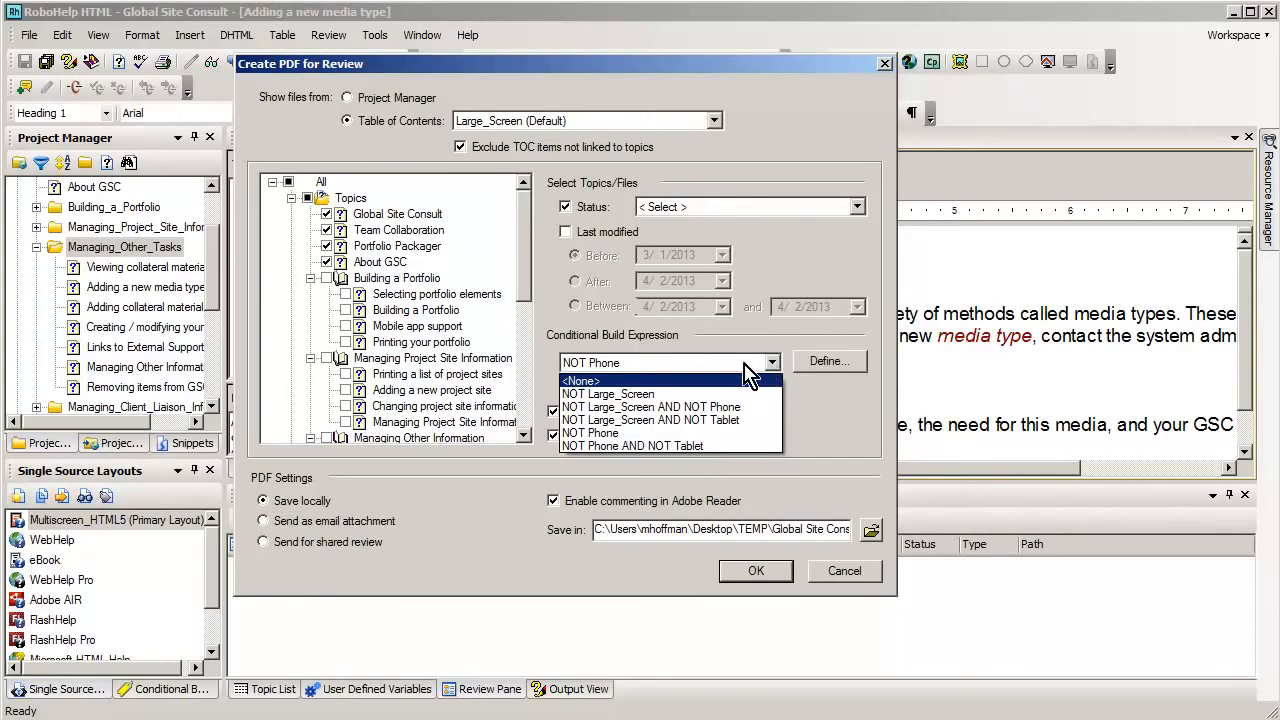
left_click(588, 333)
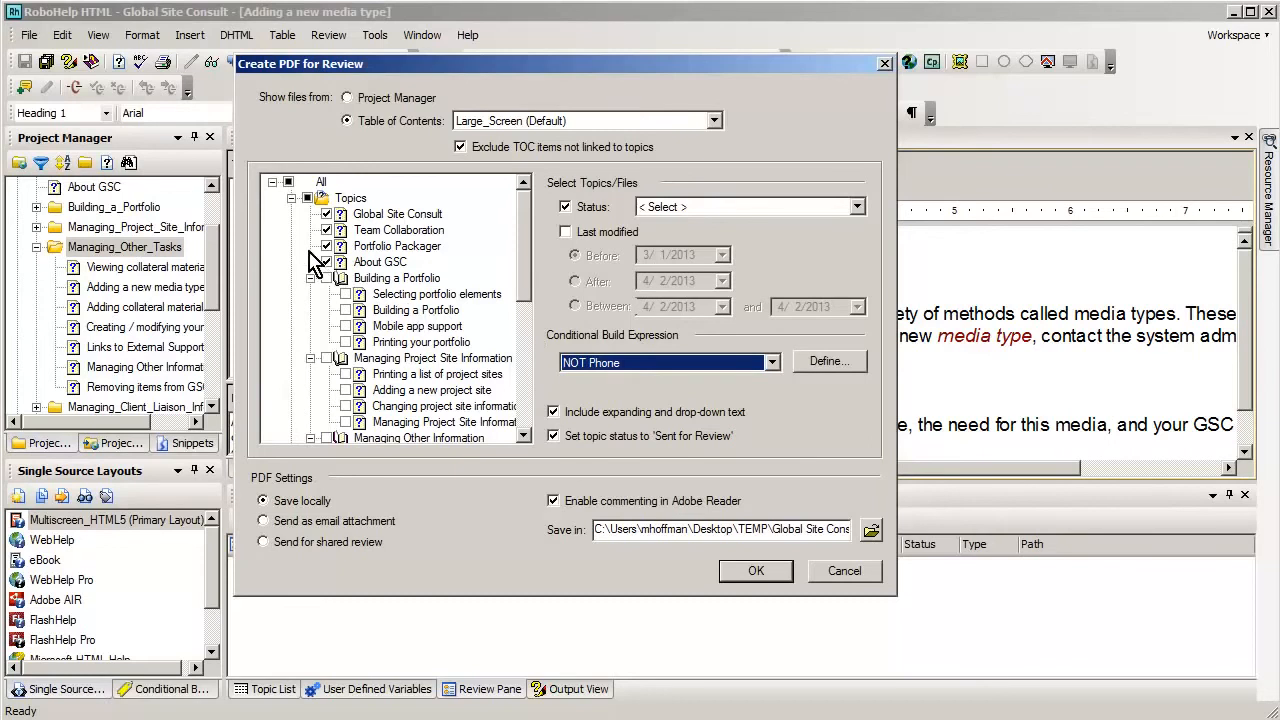
left_click(287, 183)
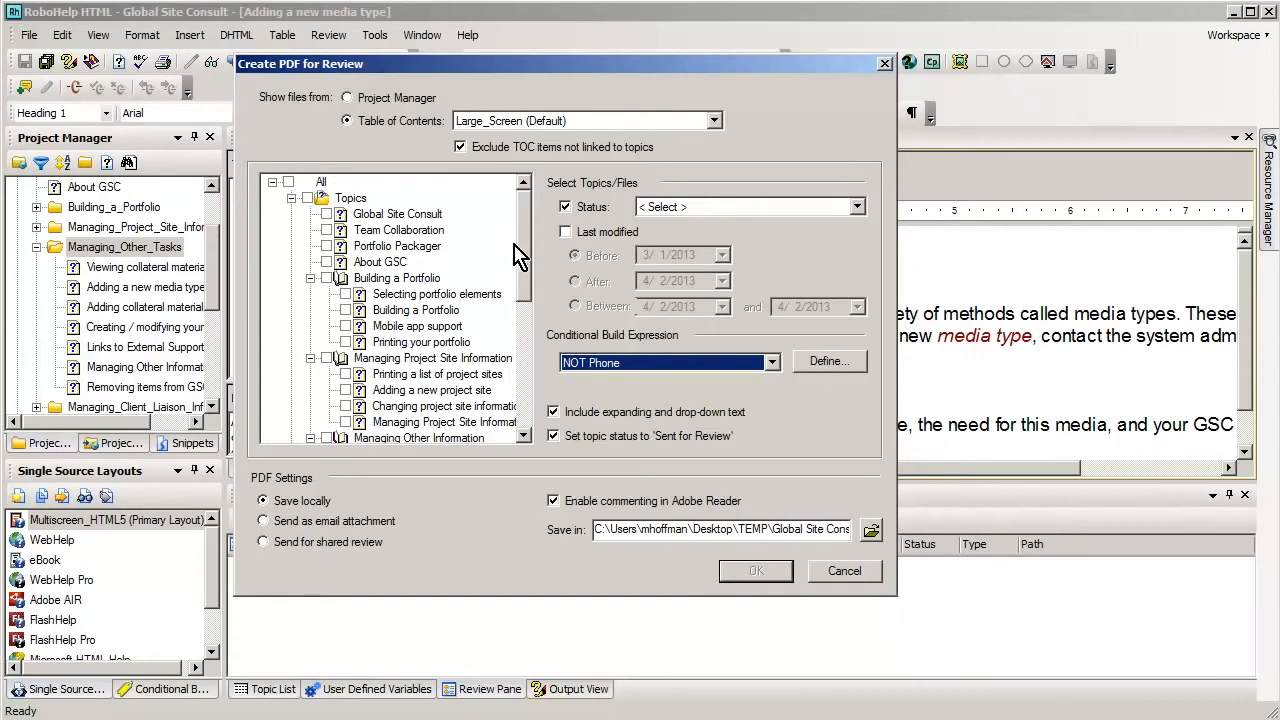
left_click_drag(528, 296, 528, 365)
left_click(326, 278)
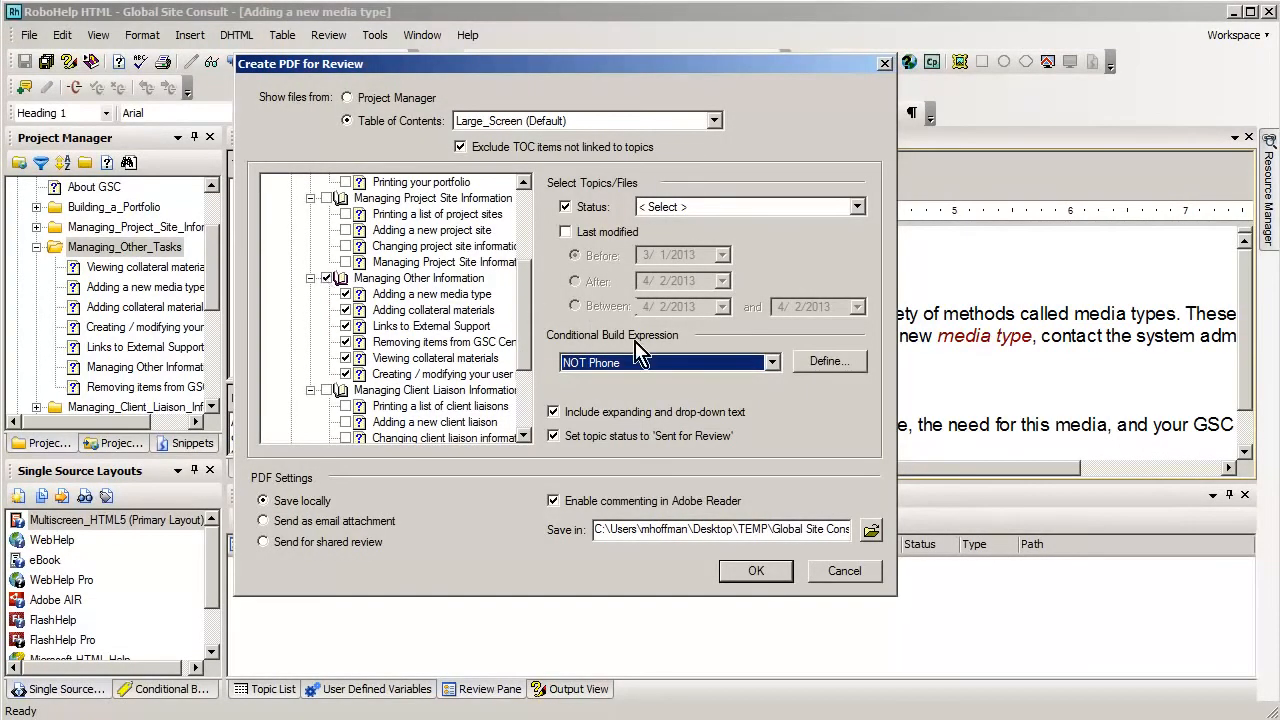
Generate the review PDF, replacing the existing file, and save it as Global Site Consult.pdf in the book folder.
left_click(756, 571)
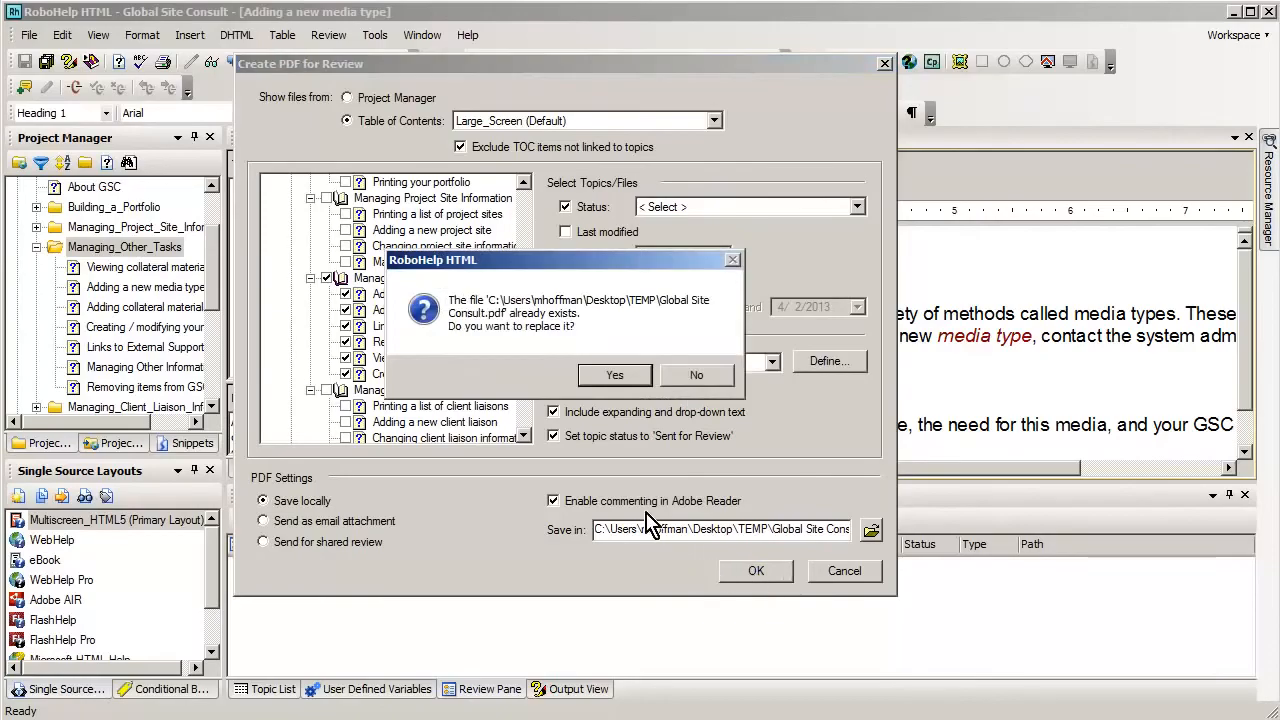
left_click(620, 382)
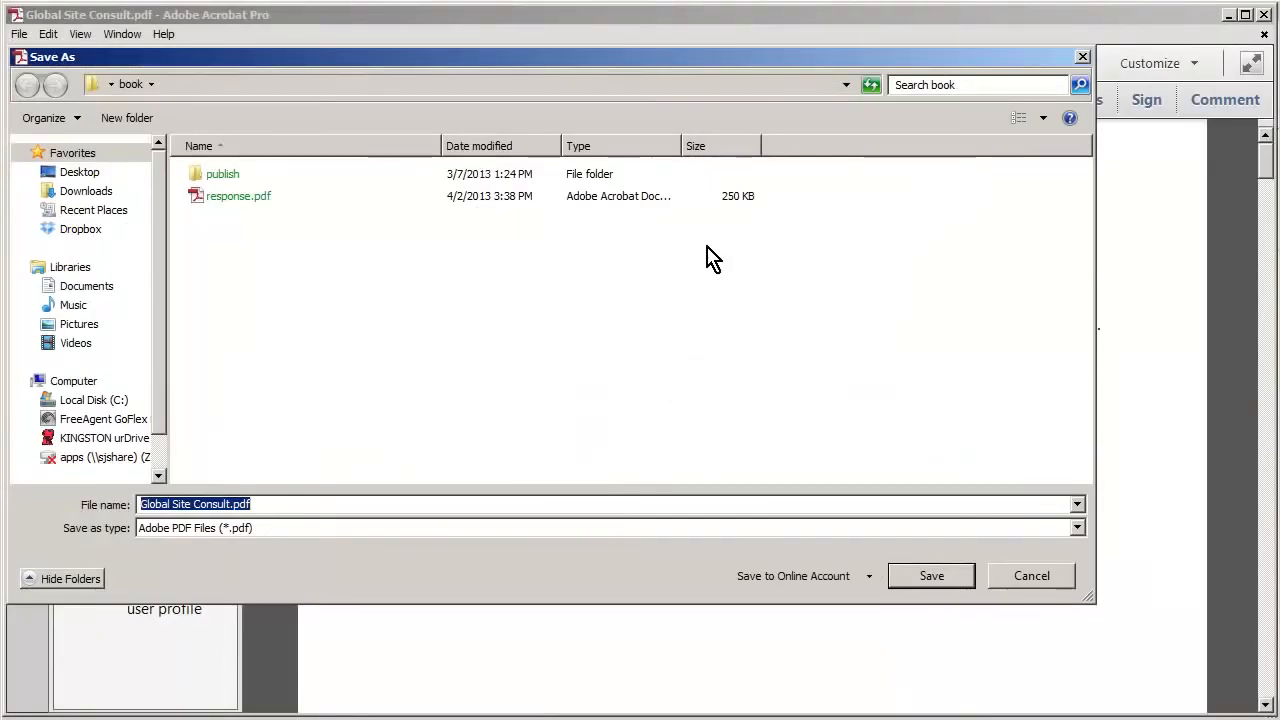
left_click_drag(723, 70, 819, 114)
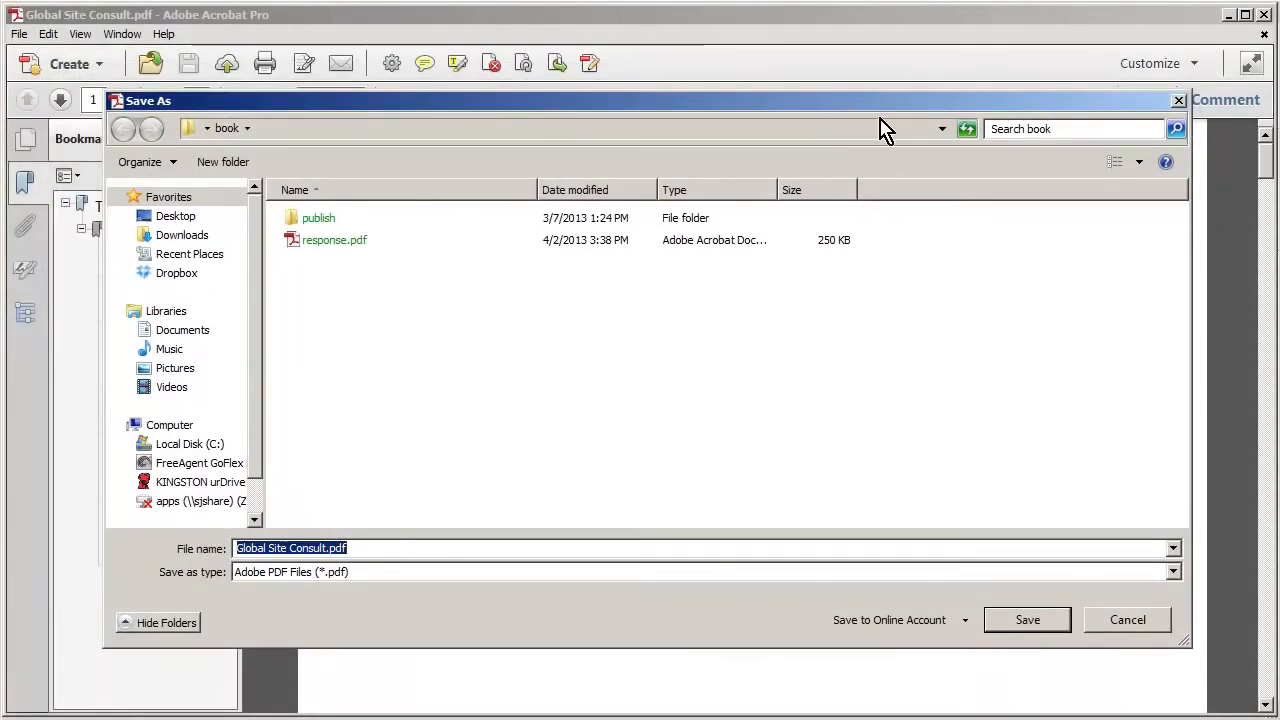
left_click(1015, 628)
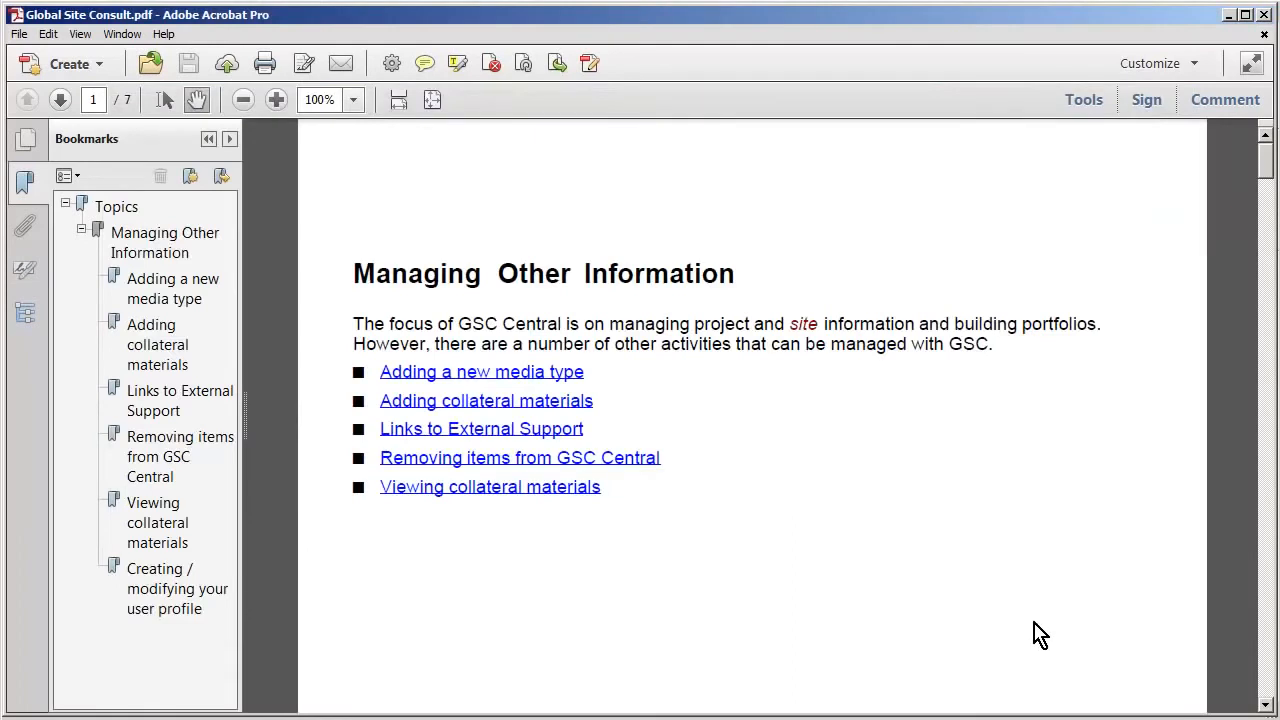
Hide the bookmarks of the review PDF and display the commenting tools.
mouse_move(1270, 180)
left_mouse_down()
mouse_move(1243, 520)
mouse_move(1254, 684)
mouse_move(1268, 162)
left_mouse_up()
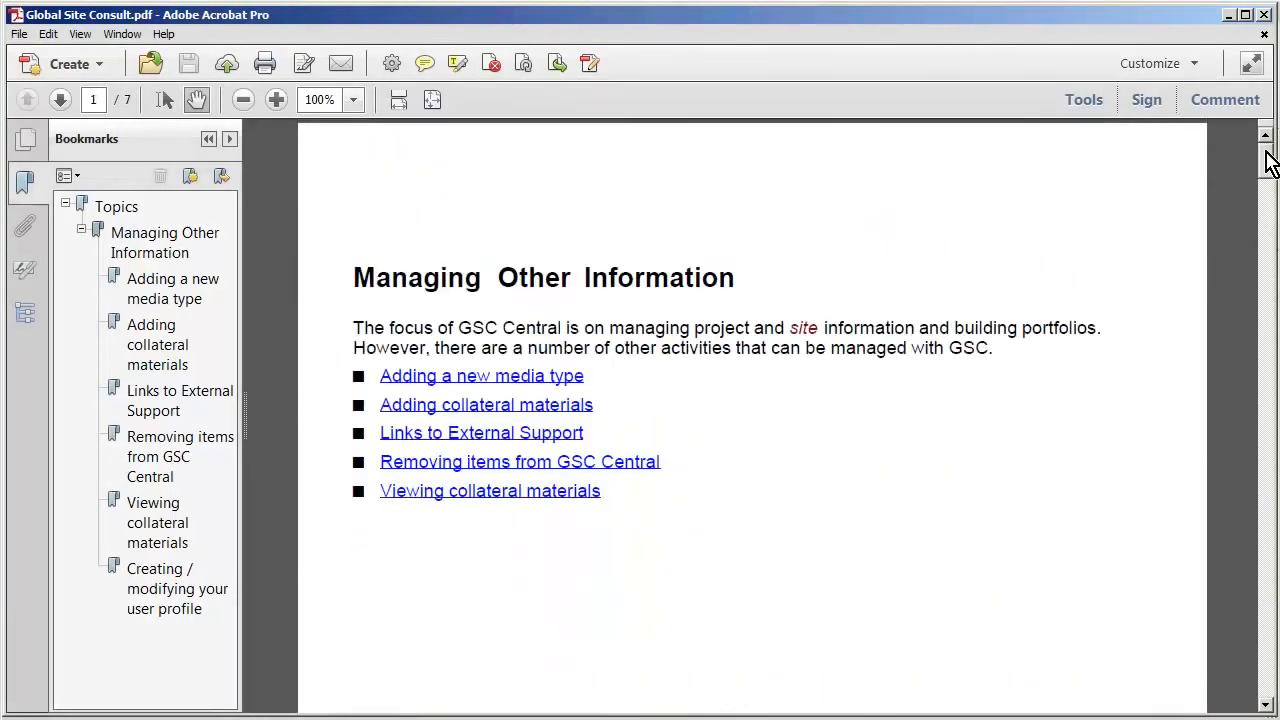
left_click(208, 140)
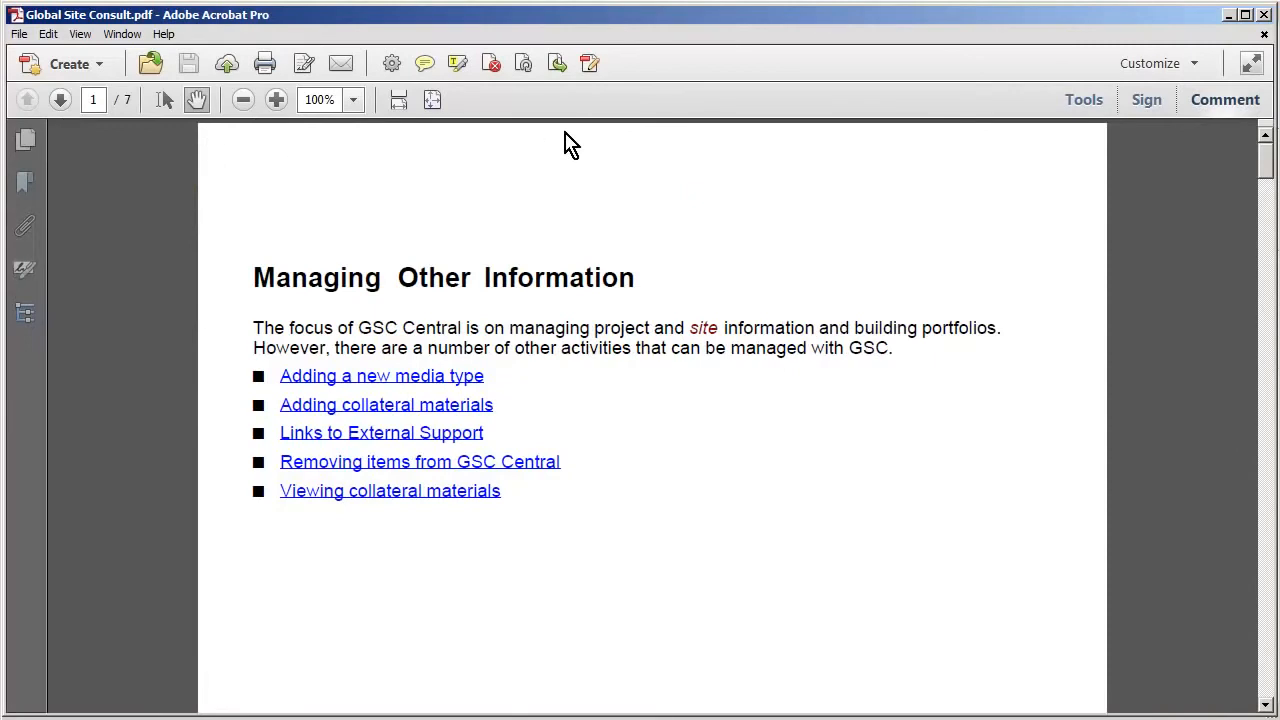
left_click(1207, 108)
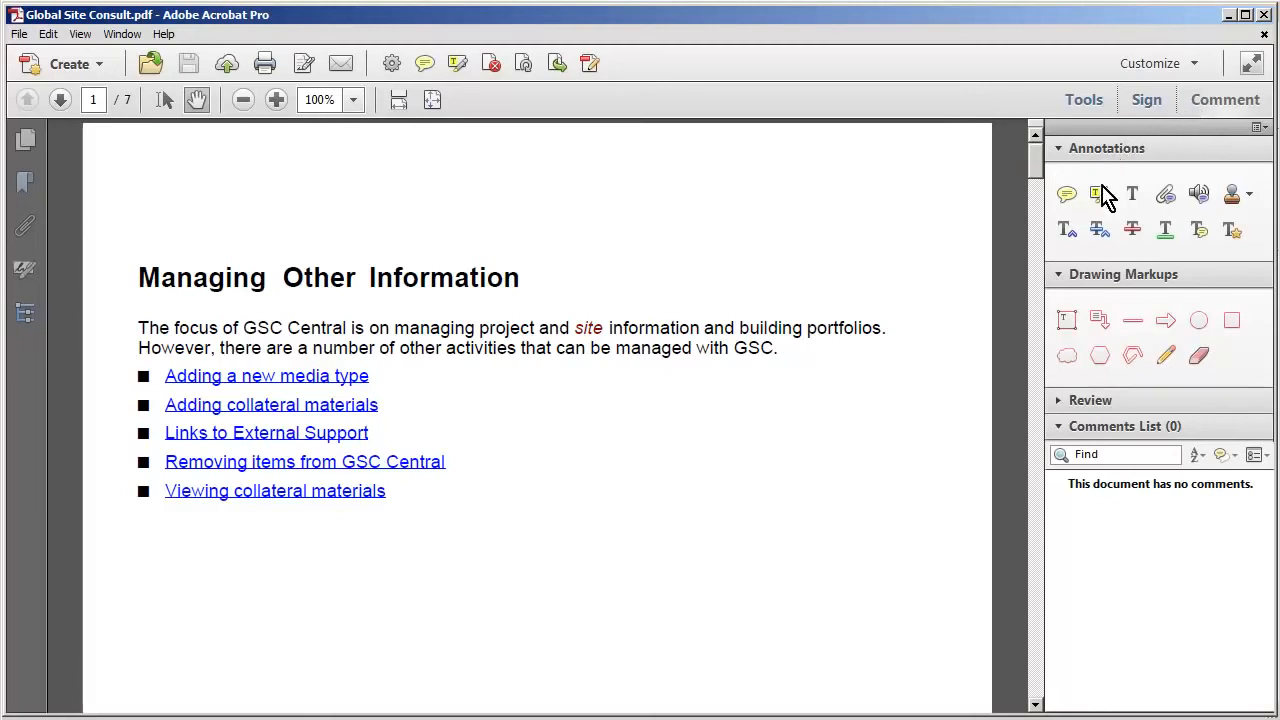
Mark the word "Other" in the Managing Other Information heading for replacement with "REALLY, REALLY DIFFERENT" and close the note.
left_click(1098, 235)
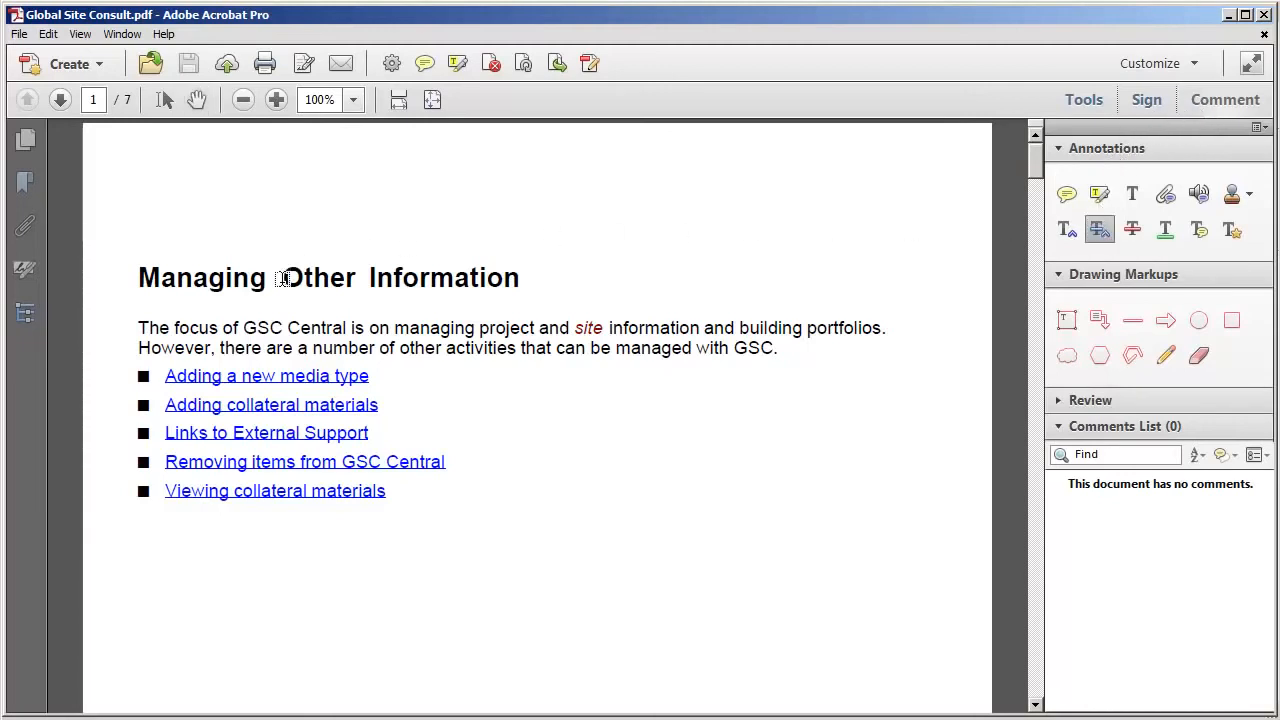
left_click_drag(286, 278, 357, 280)
type("REALLY, REALLY DIFFERENT")
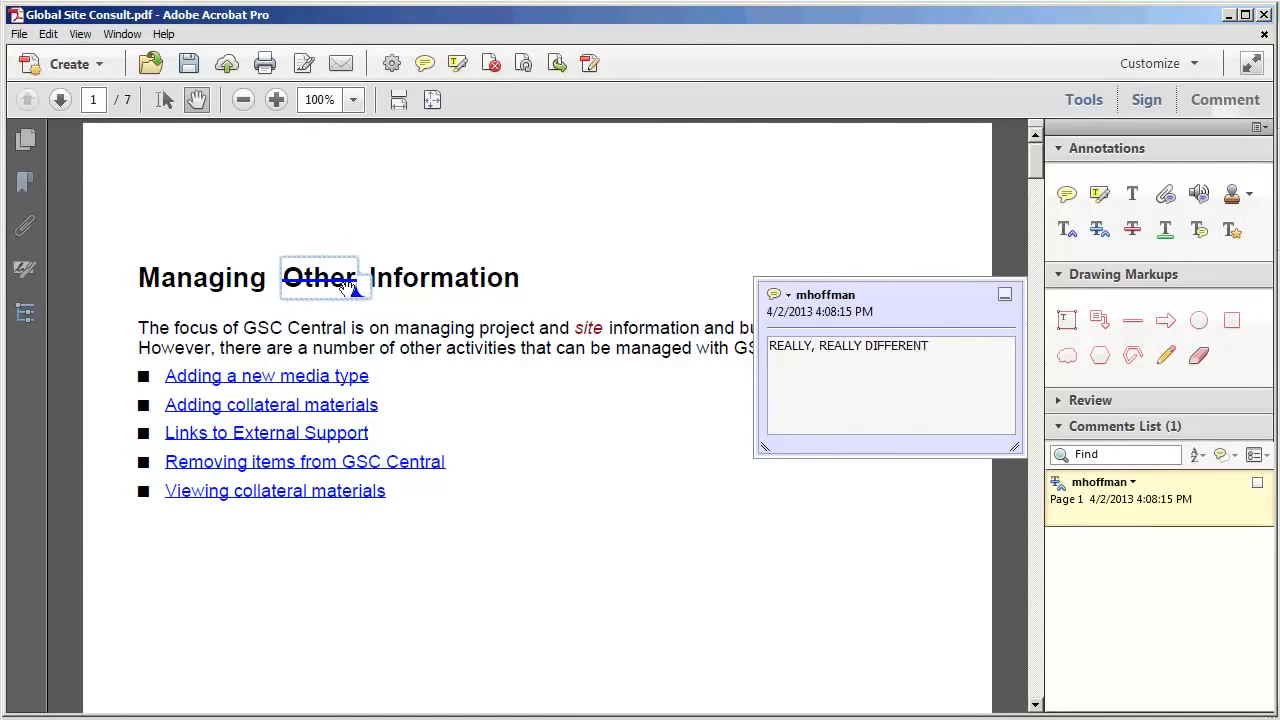
left_click(1005, 294)
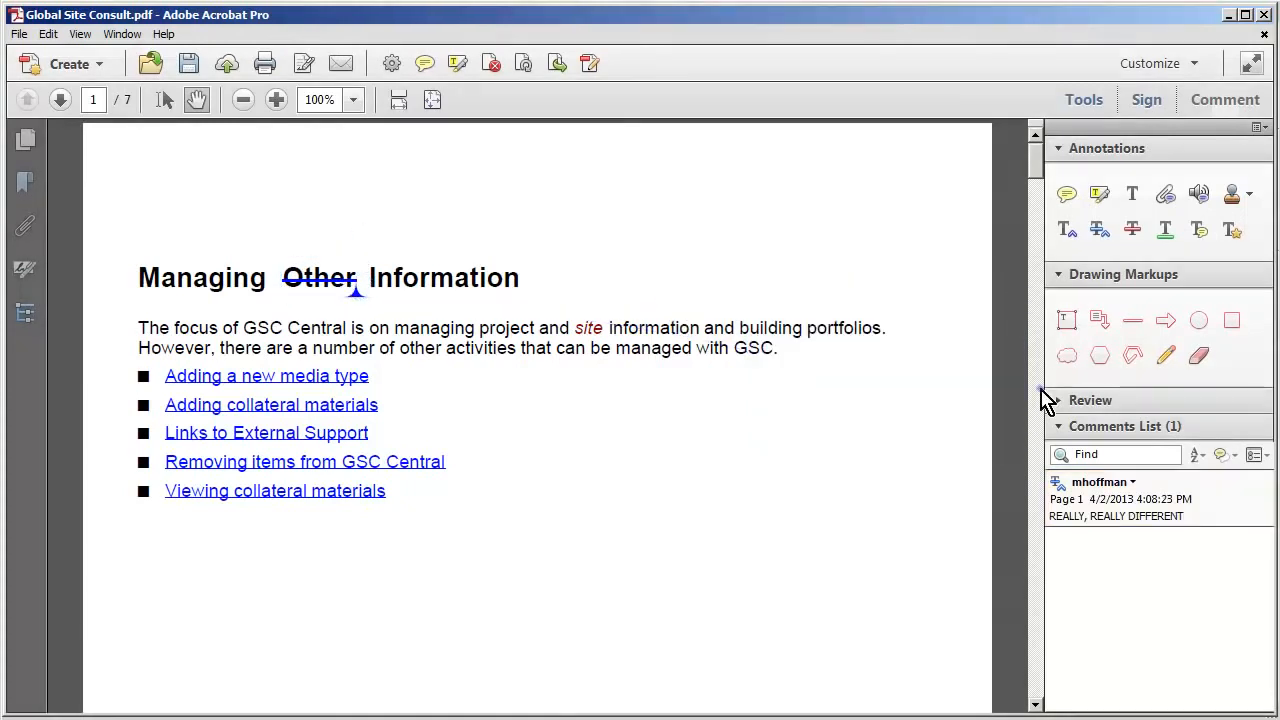
Mark "21ST CENTURY, LIKE FROM THE FUTURE" for insertion after "new" in the Adding a new media type heading and close the note.
left_click(1037, 386)
left_click(1037, 386)
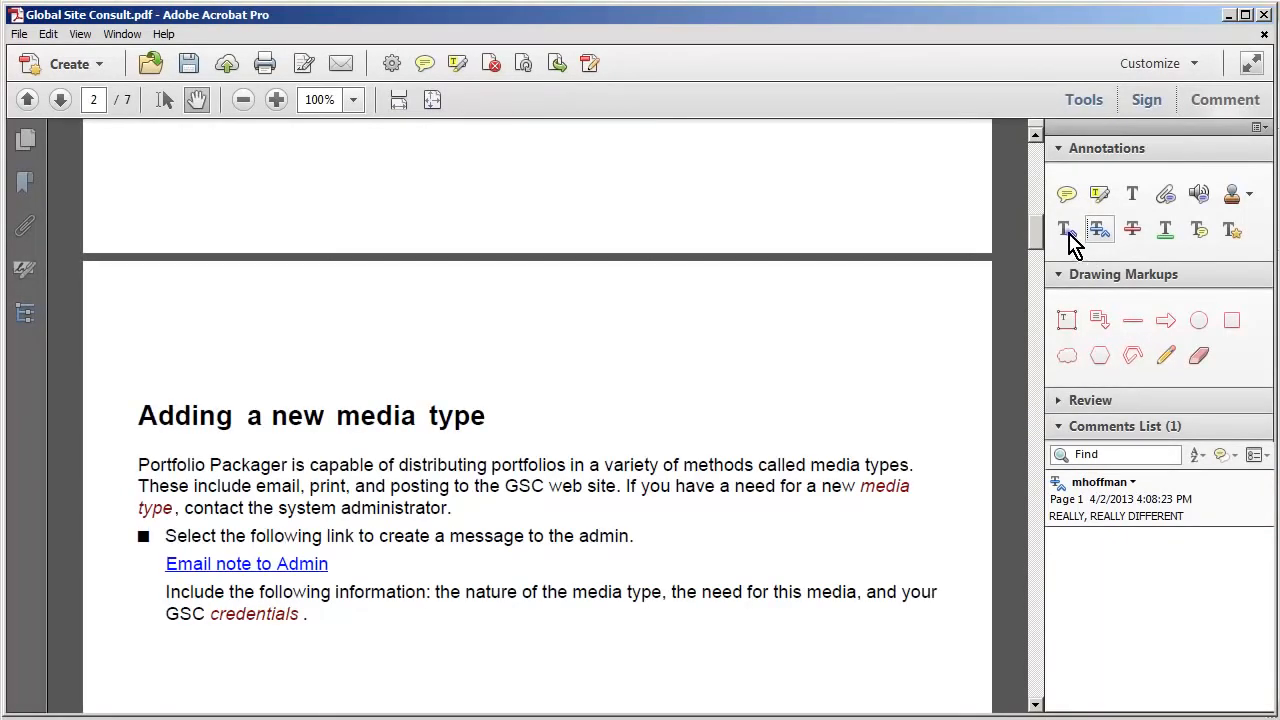
left_click(1066, 231)
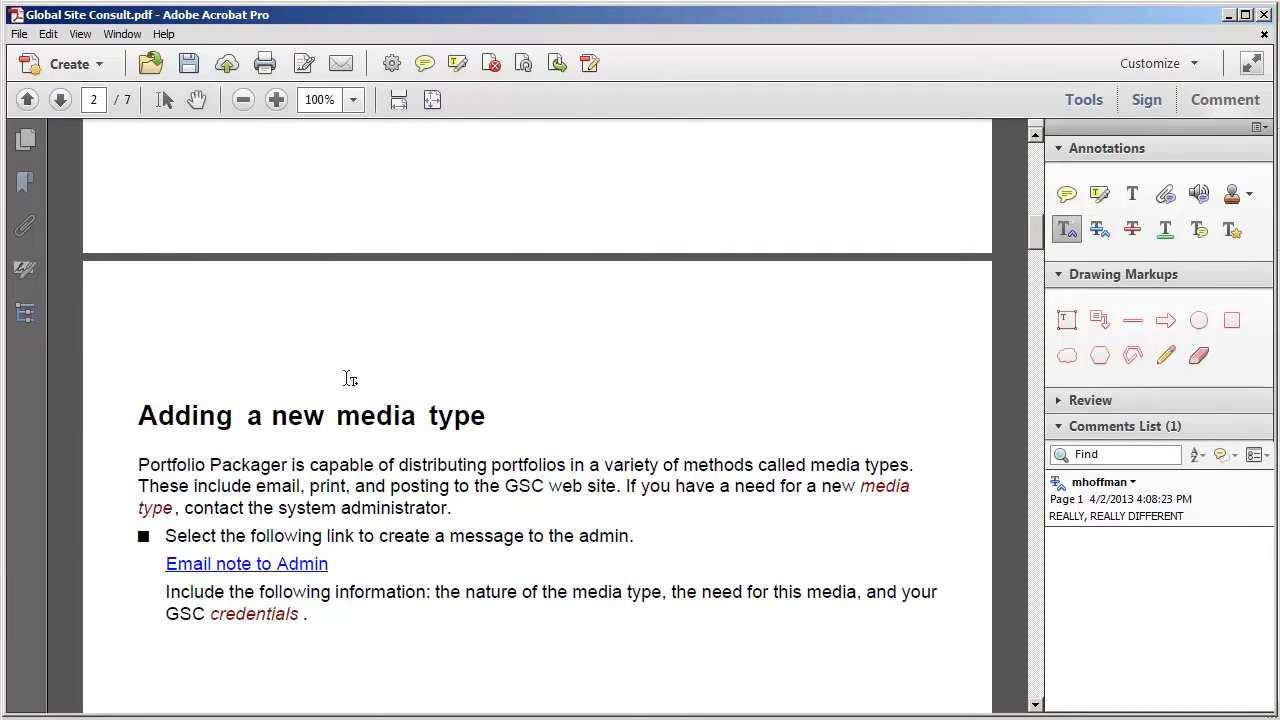
left_click(337, 418)
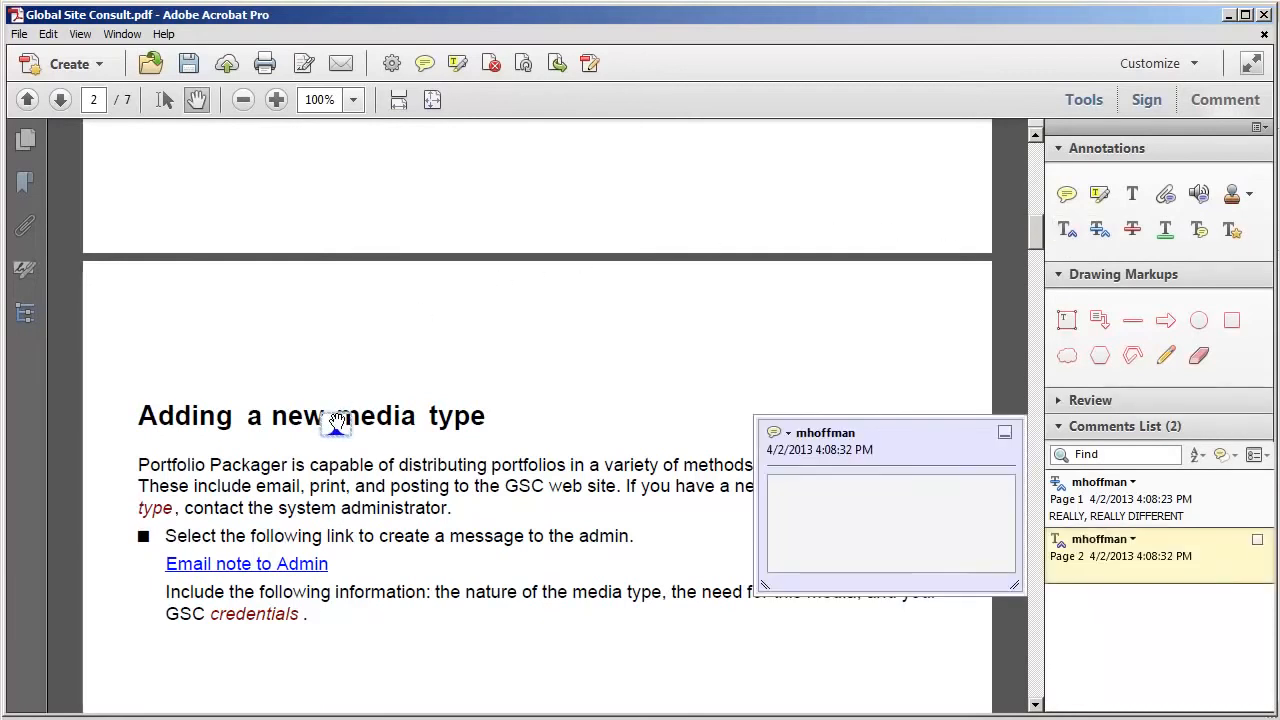
type("21ST CENTURY")
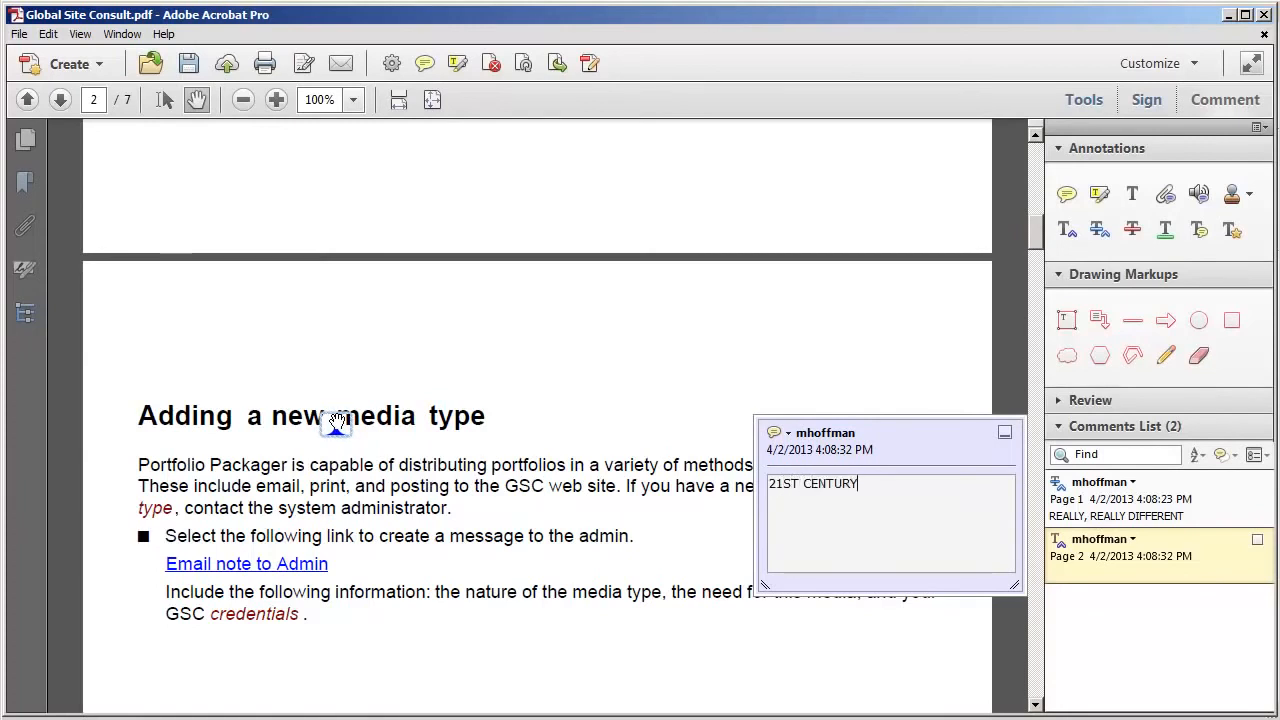
type(", ;LIO")
type("KE FROM THE FUTURE")
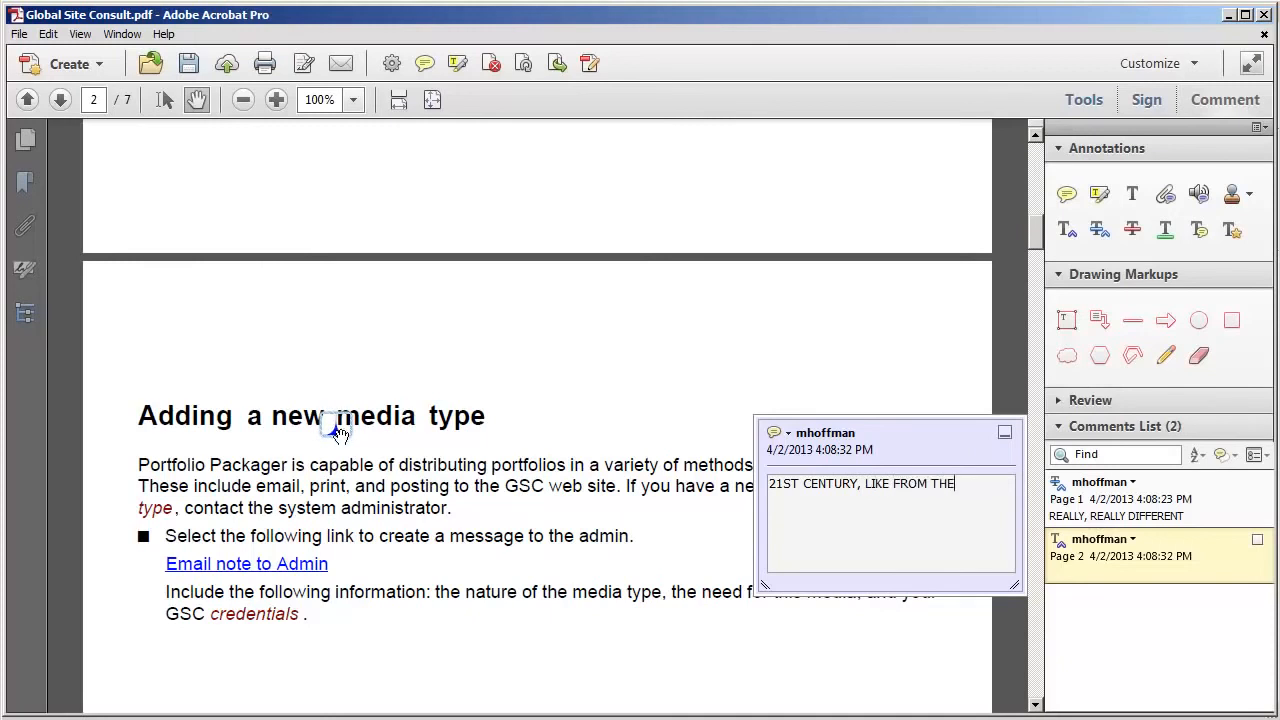
left_click(1005, 433)
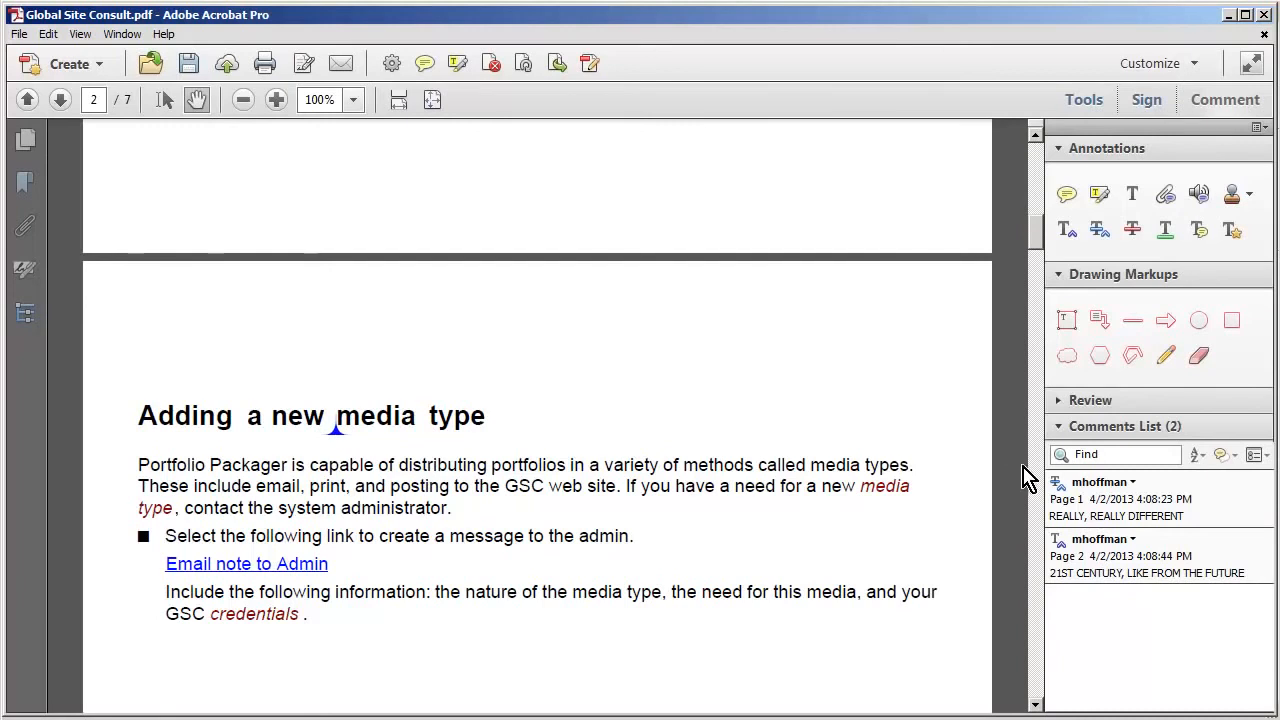
Go to the Removing items from GSC Central topic on page 5 of the review PDF.
left_click(1037, 686)
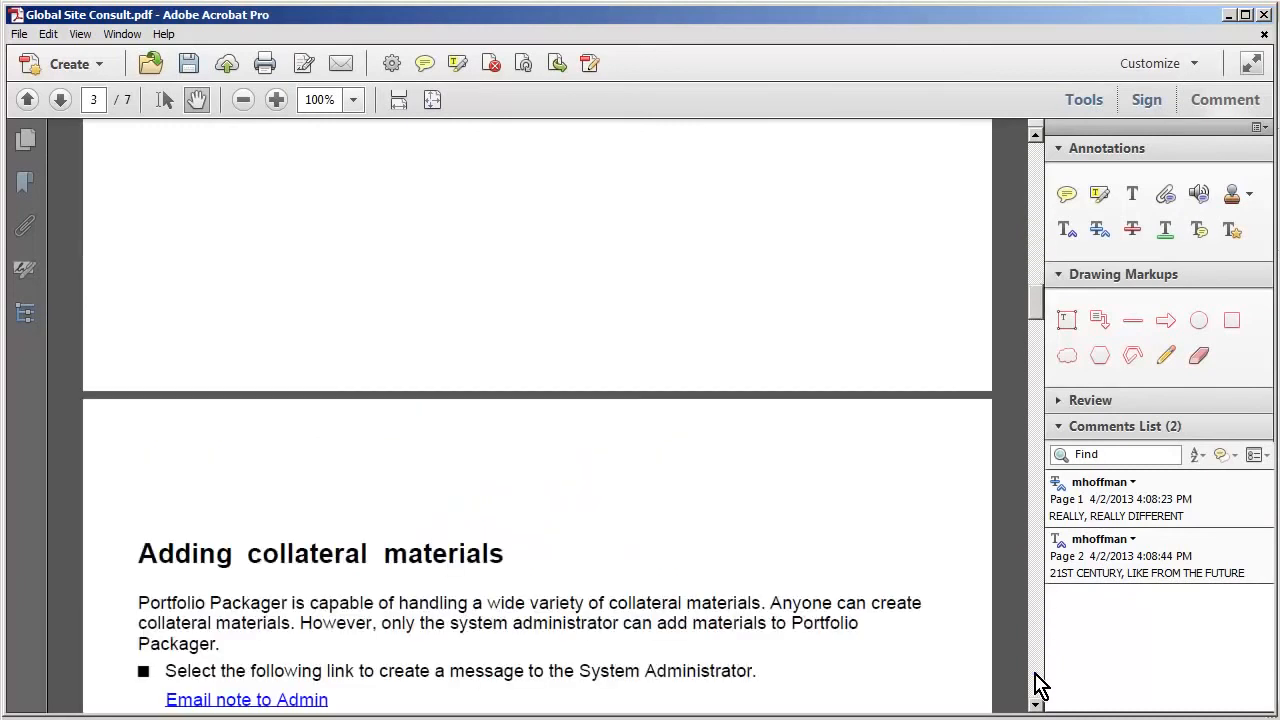
left_click(1037, 686)
left_click(1037, 686)
left_click(1037, 686)
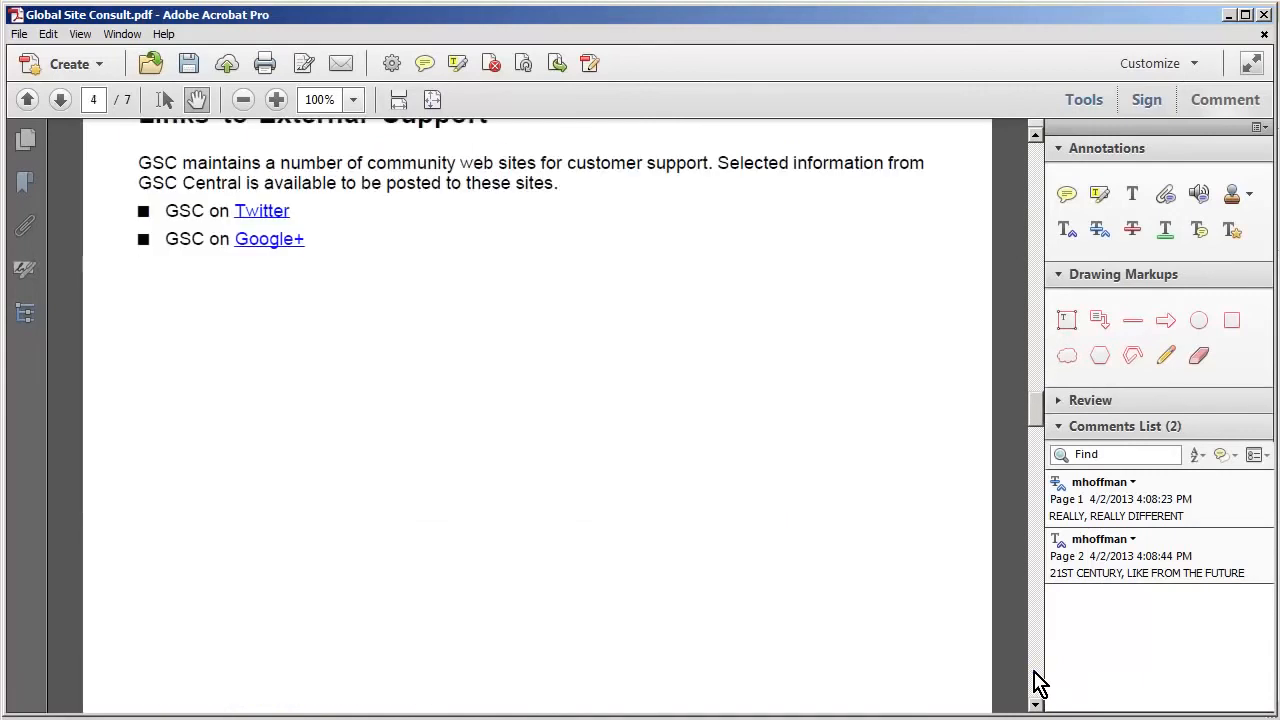
left_click(1037, 684)
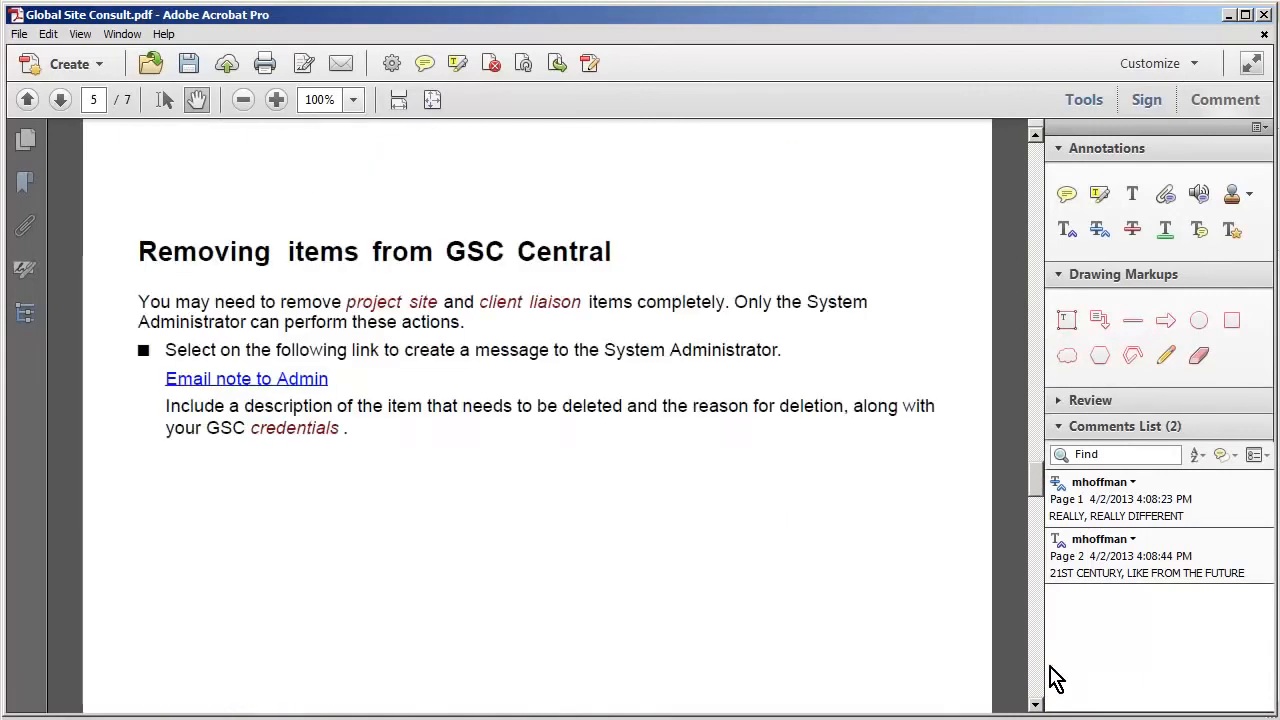
left_click(1132, 229)
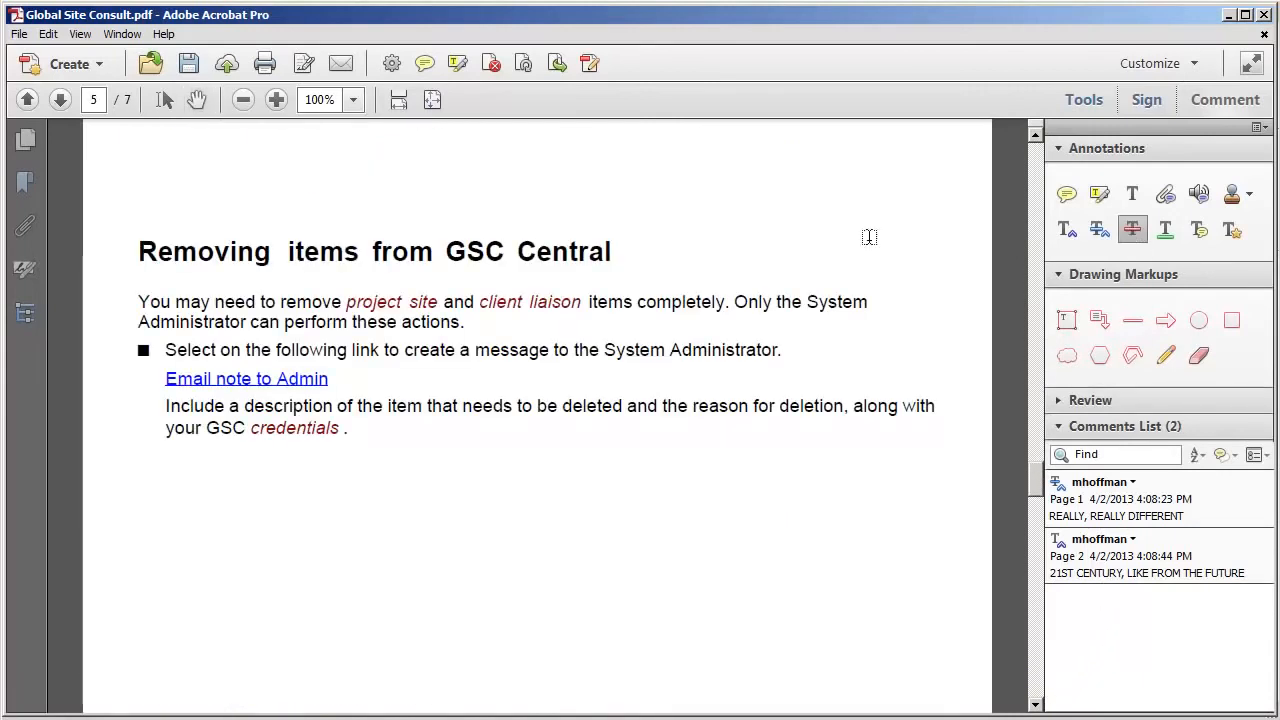
mouse_move(470, 327)
left_mouse_down()
mouse_move(248, 324)
mouse_move(291, 331)
left_mouse_up()
right_click(302, 325)
left_click(385, 385)
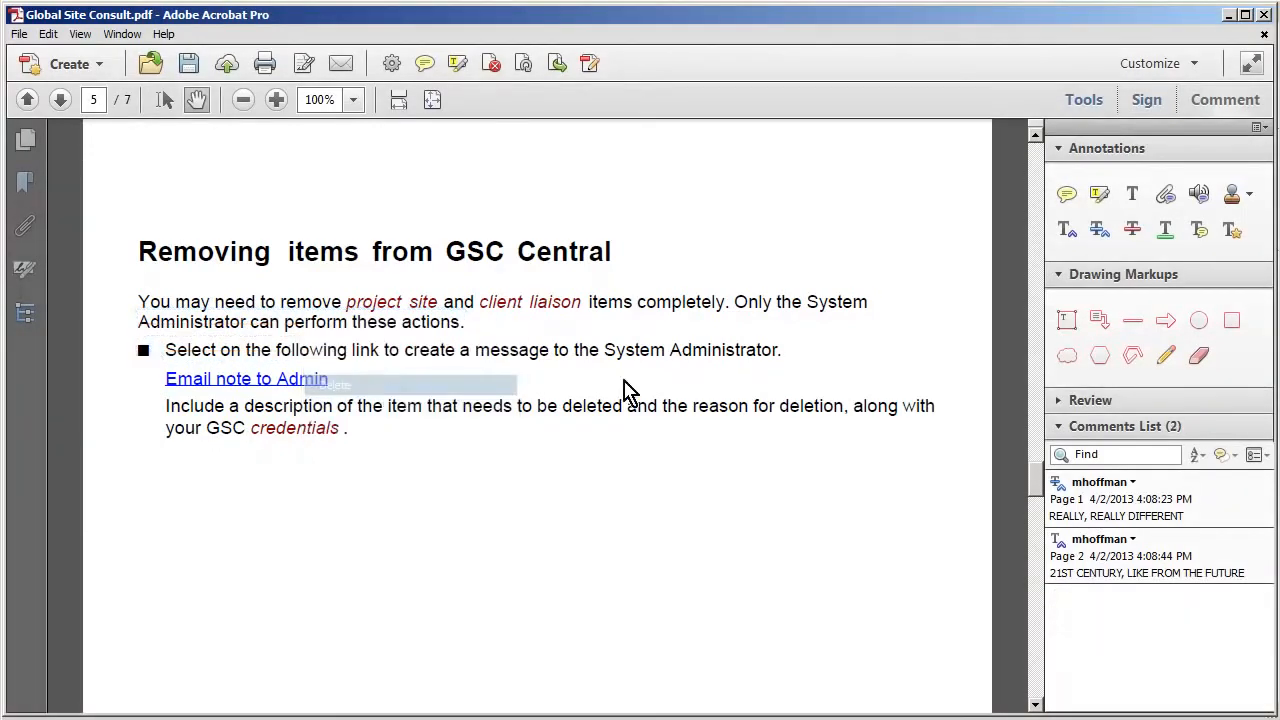
Strike through the paragraph below the Removing items heading and mark "Removing items" for replacement with "TAKING ITEMS OFF THE SHELF".
left_click(1132, 230)
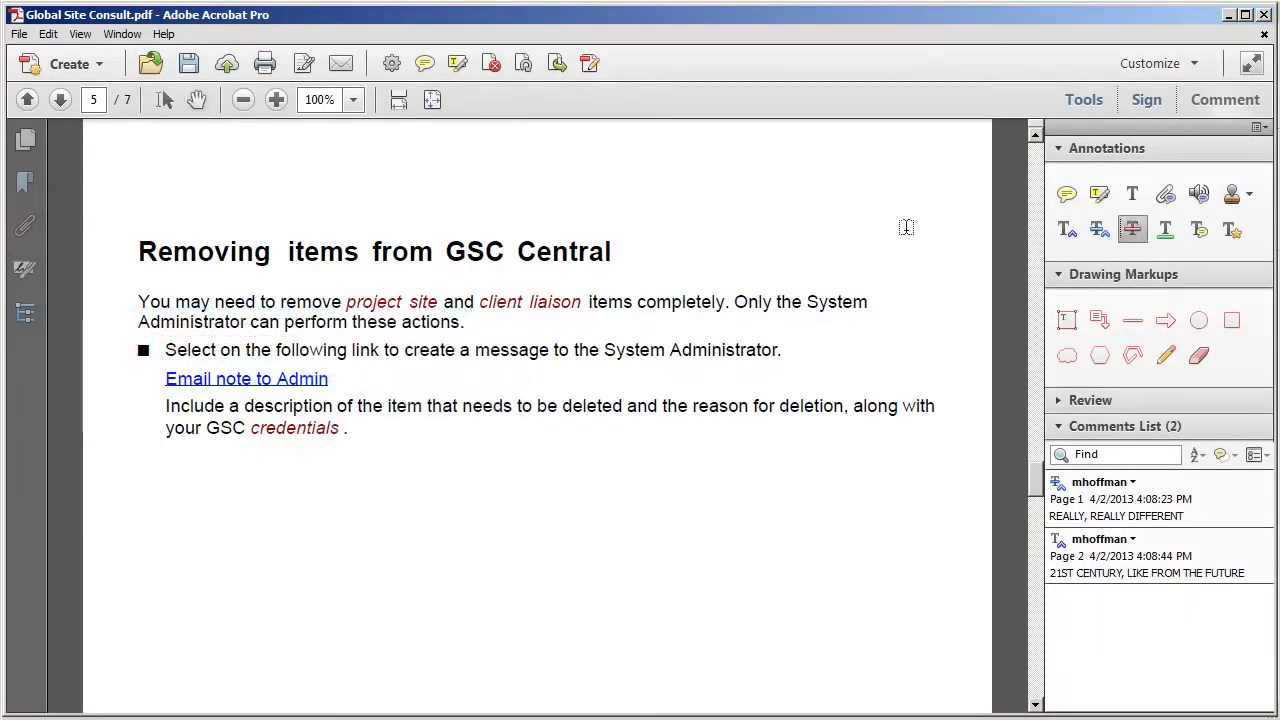
left_click_drag(470, 323, 183, 311)
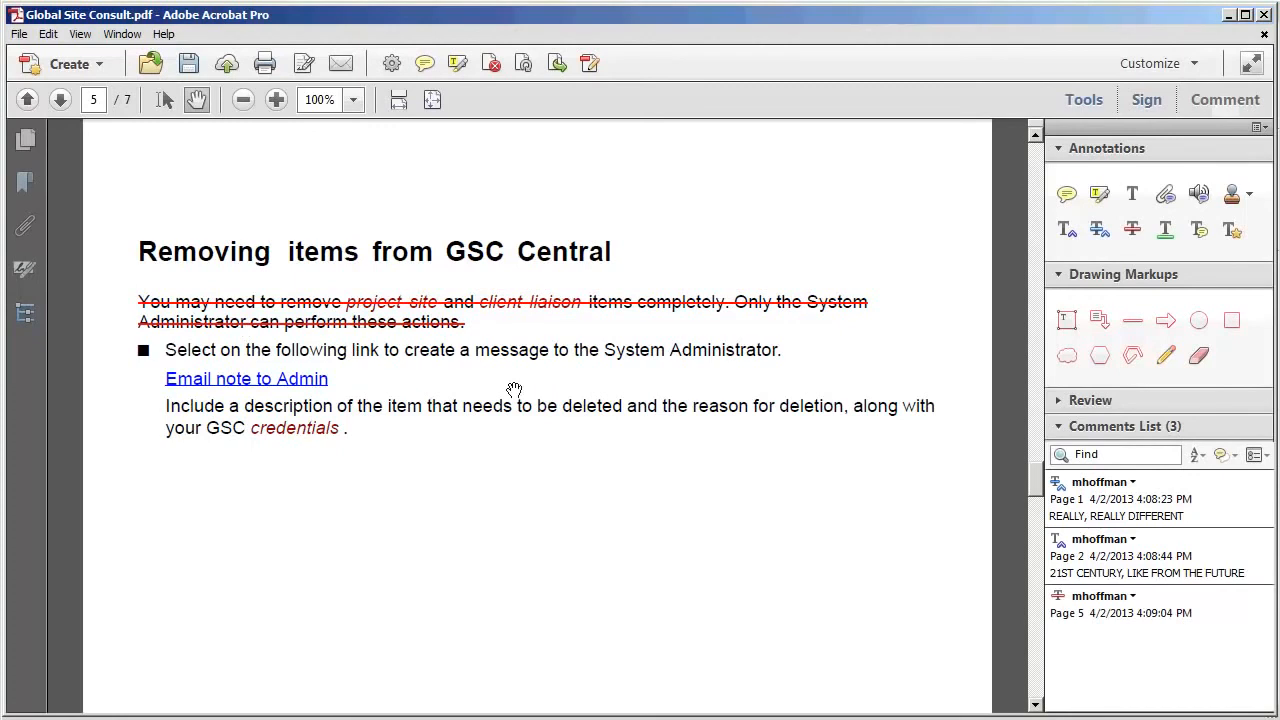
left_click(1097, 235)
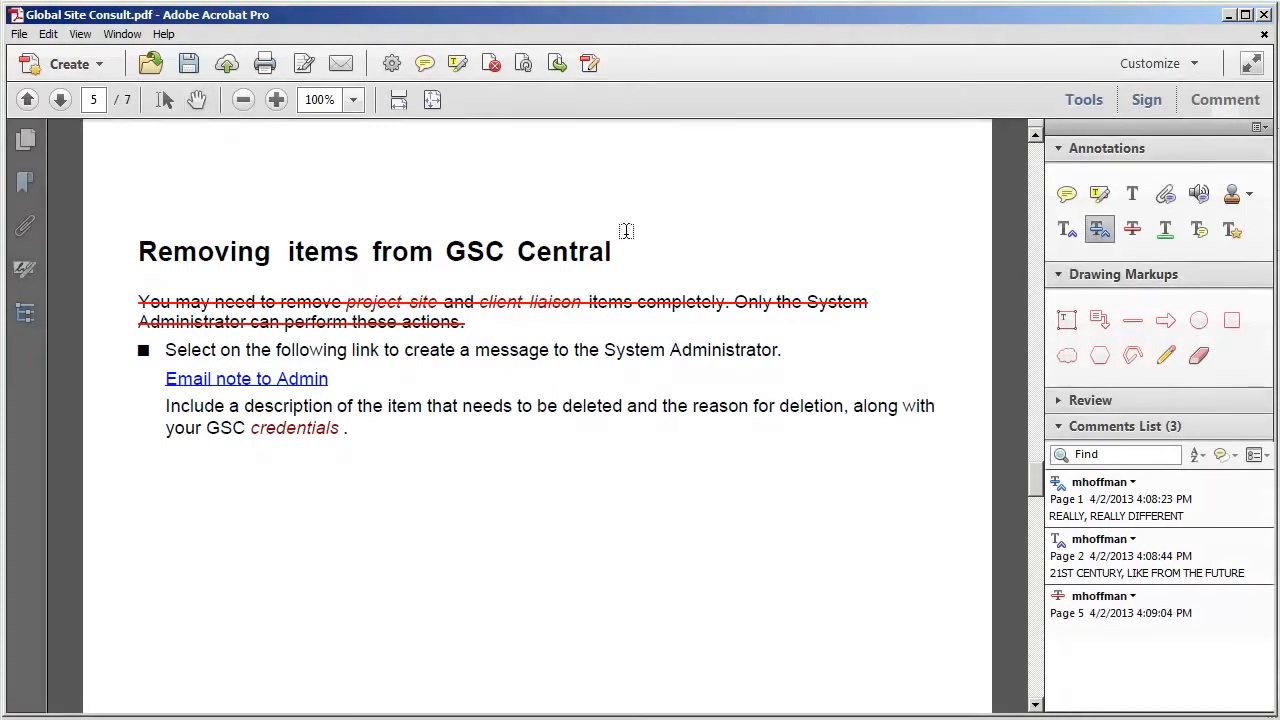
left_click_drag(147, 252, 358, 256)
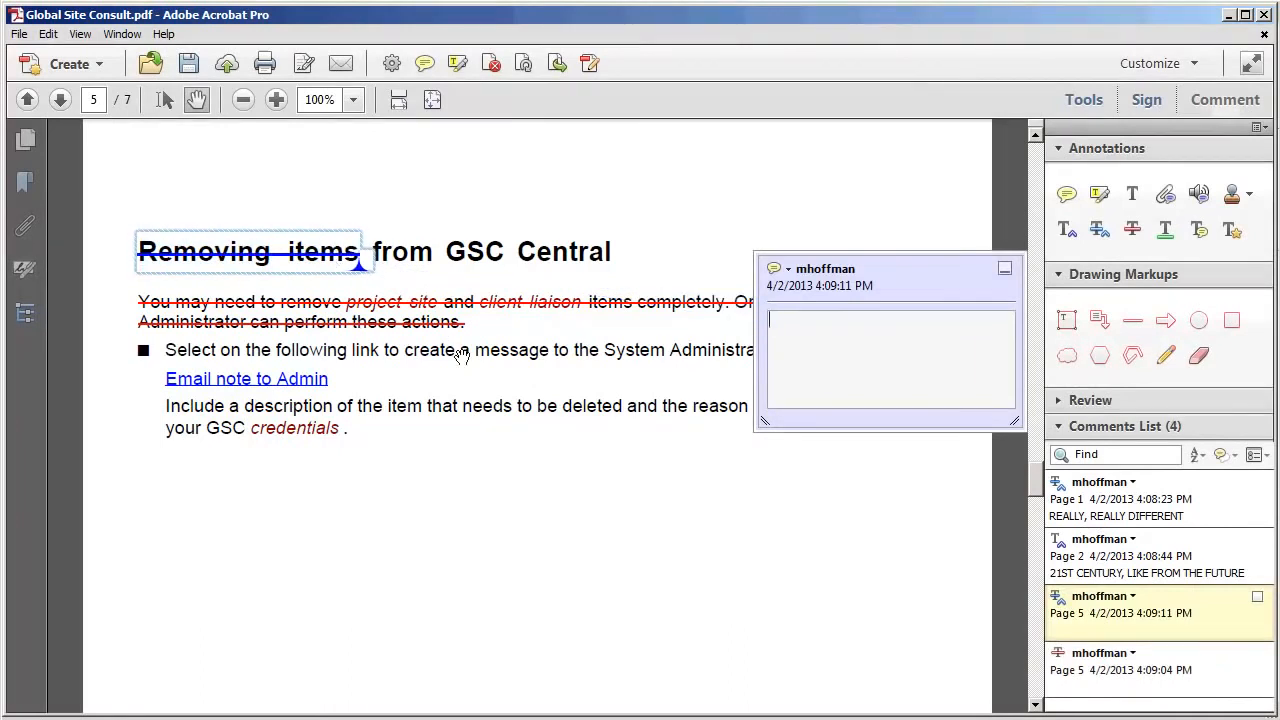
type("TAKING ITEMS OFF THE SHELF")
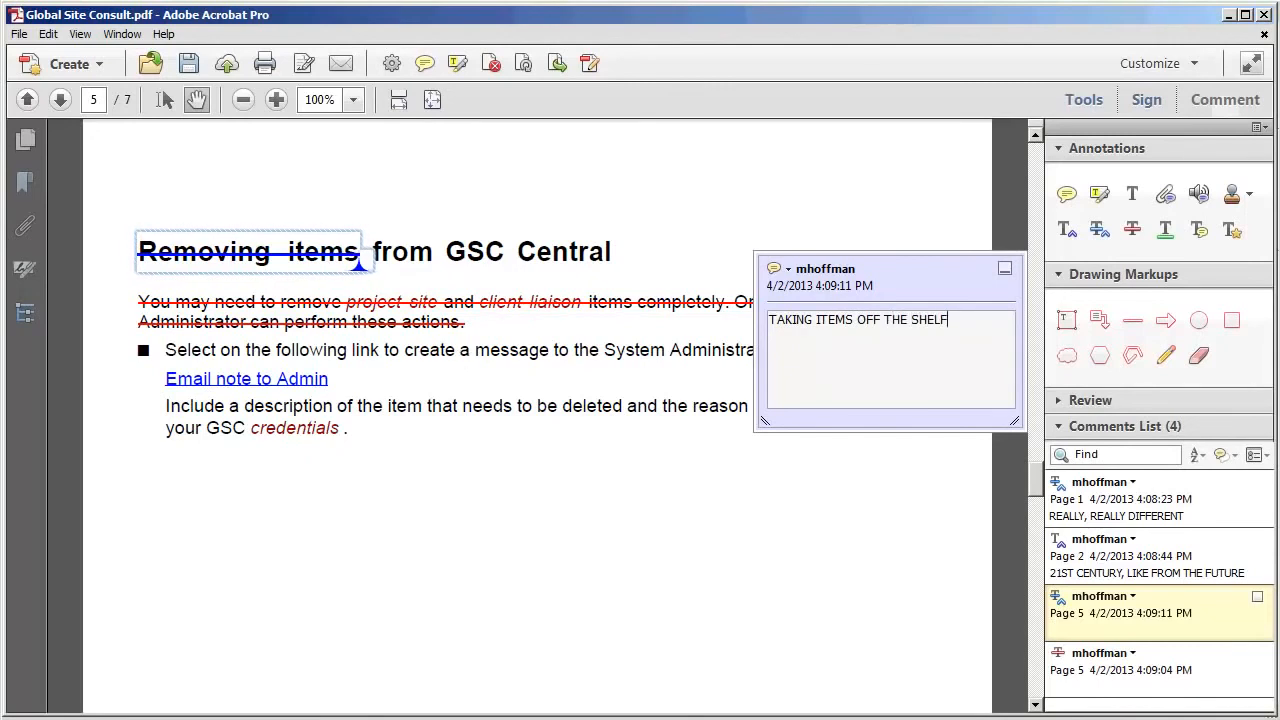
left_click(1005, 268)
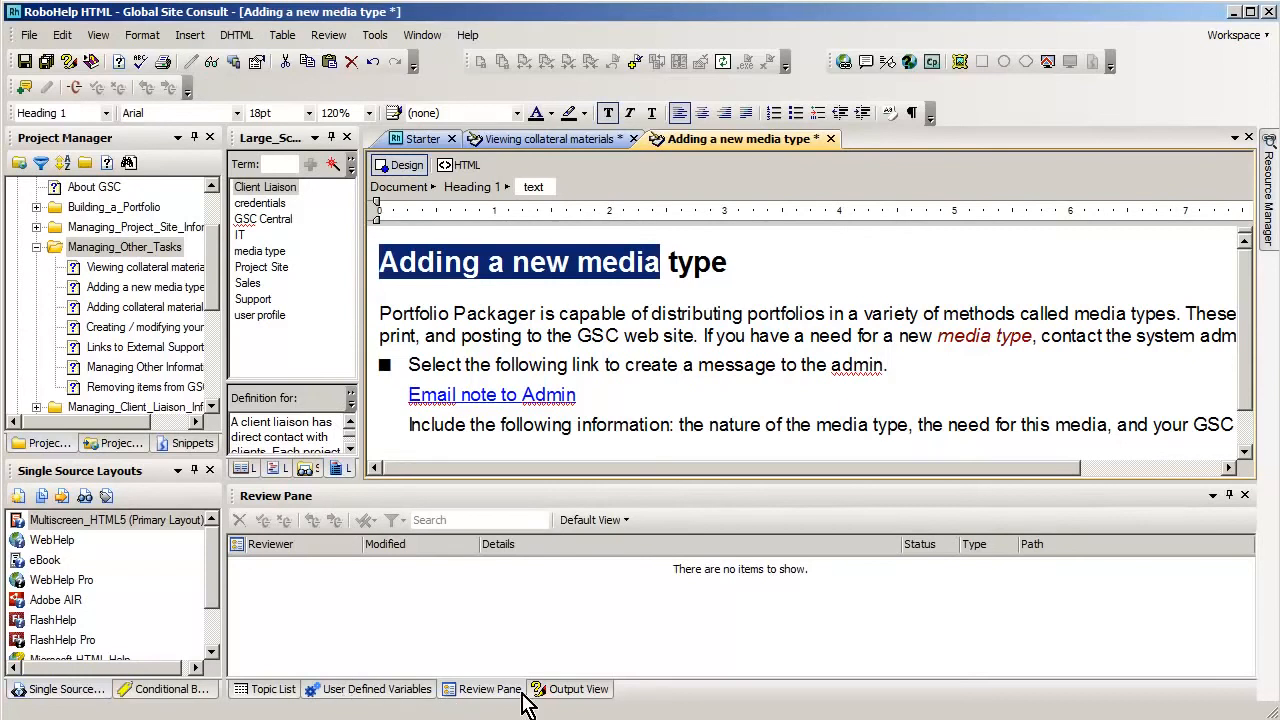
left_click(560, 698)
left_click(378, 692)
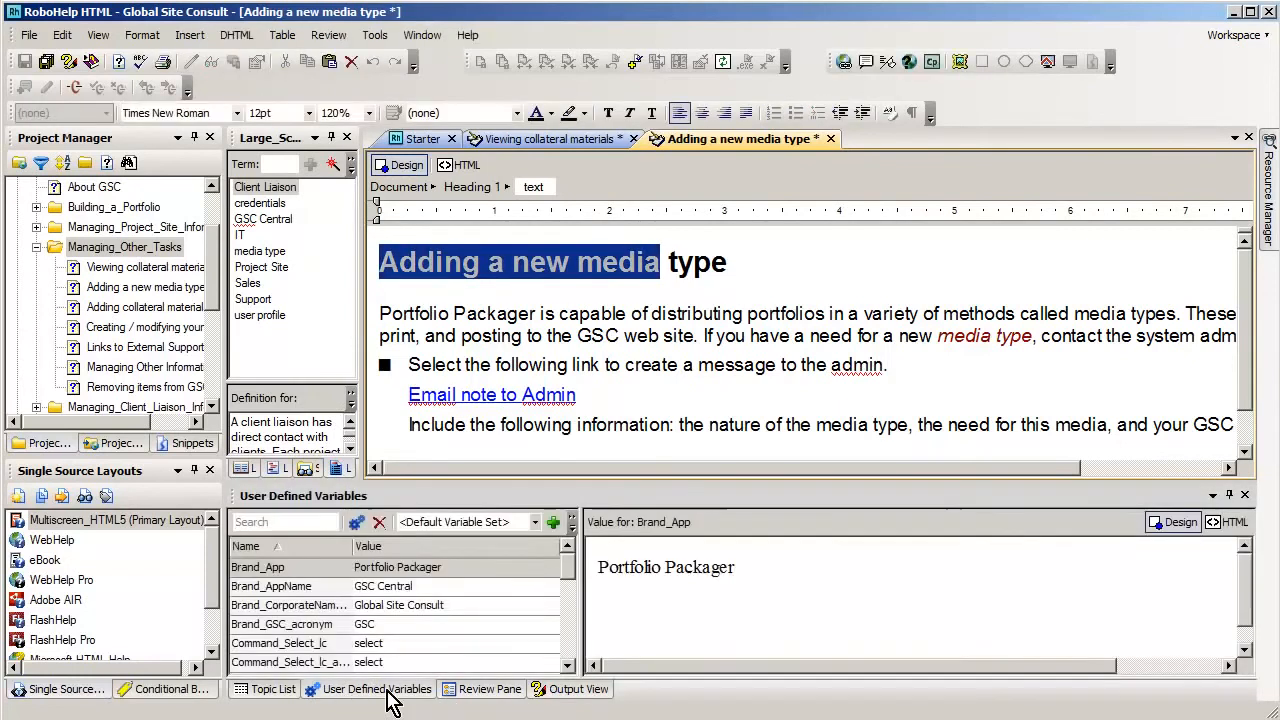
left_click(480, 692)
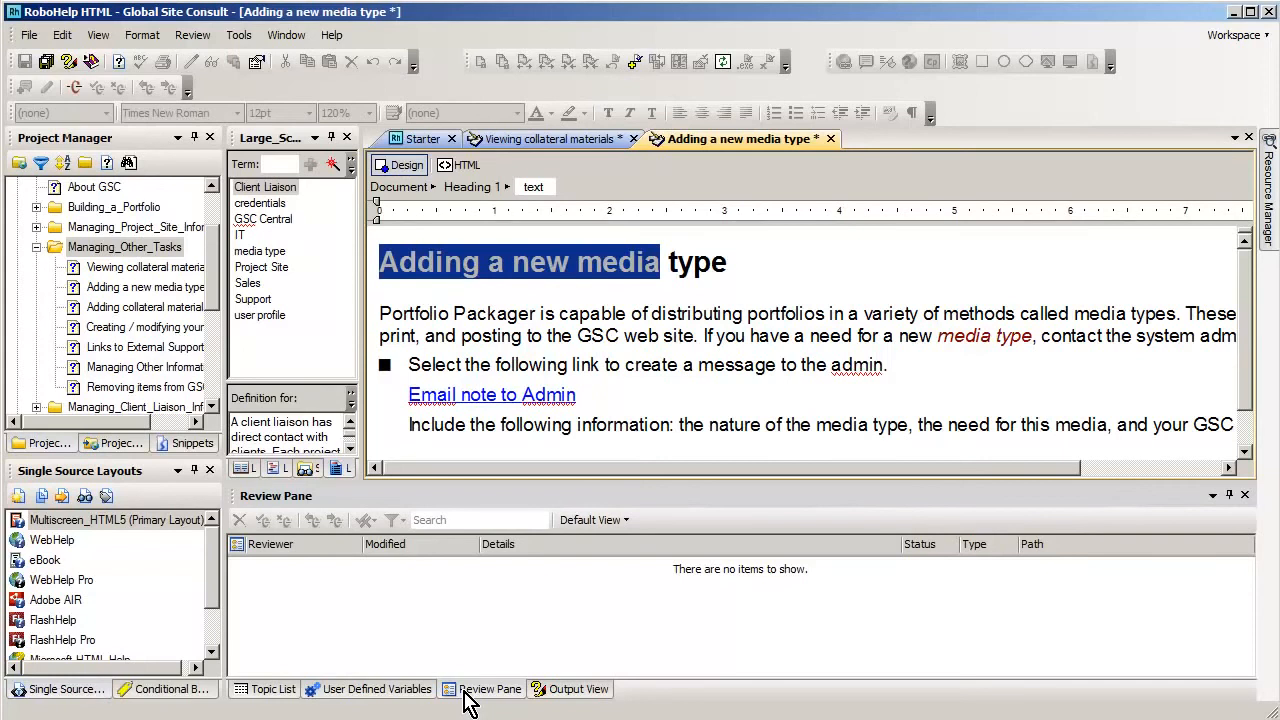
left_click(192, 35)
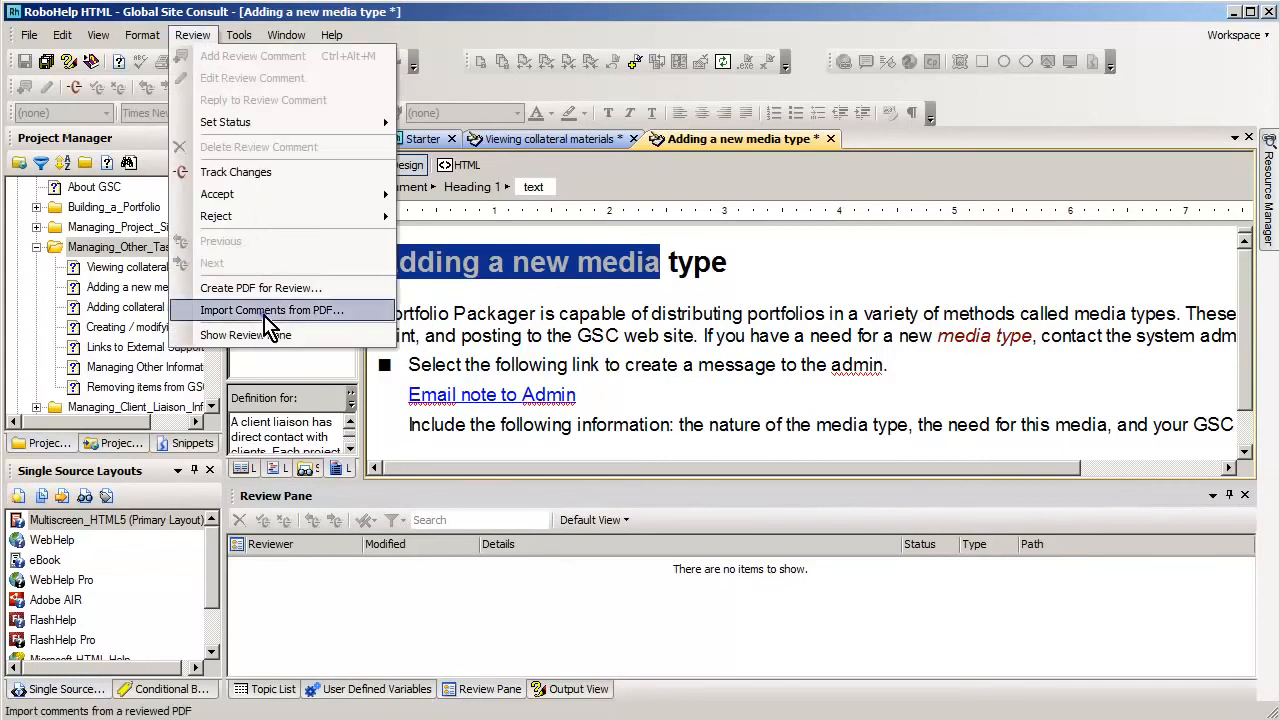
left_click(268, 312)
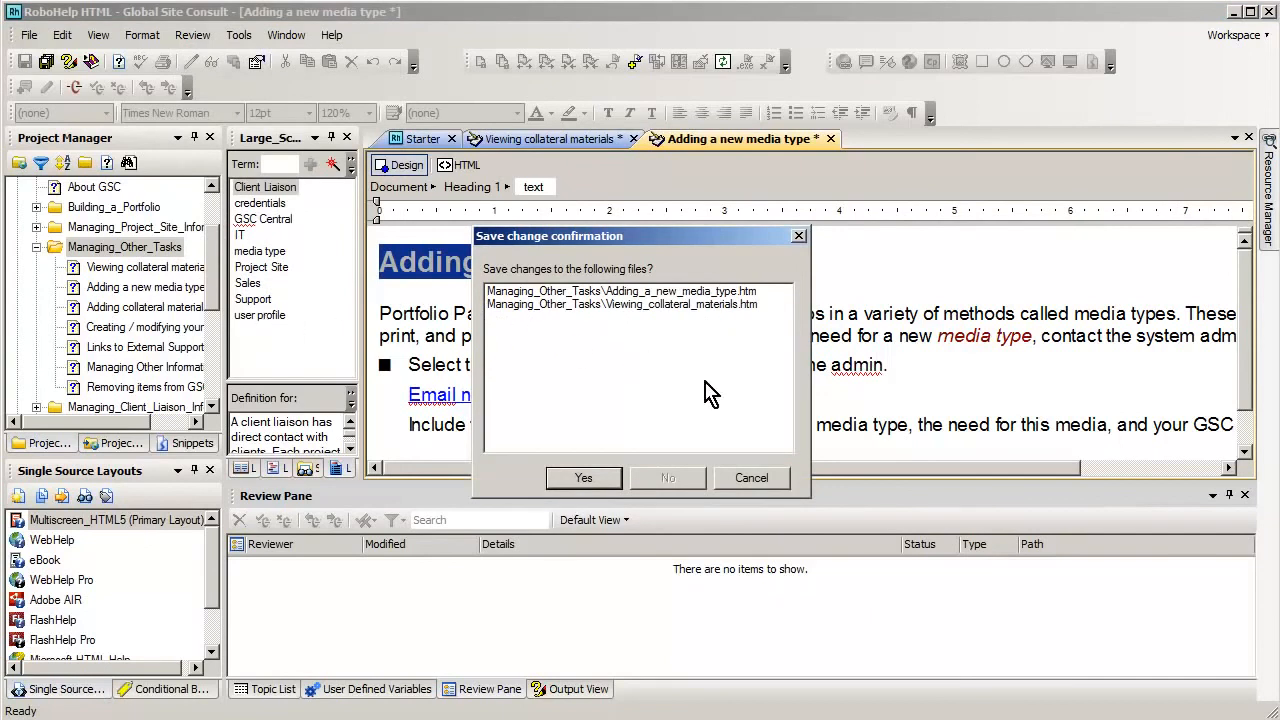
left_click(750, 478)
Import the comments from Global Site Consult.pdf in the desktop's book folder, saving the changed topics and updating topic status to Reviewed.
left_click(192, 35)
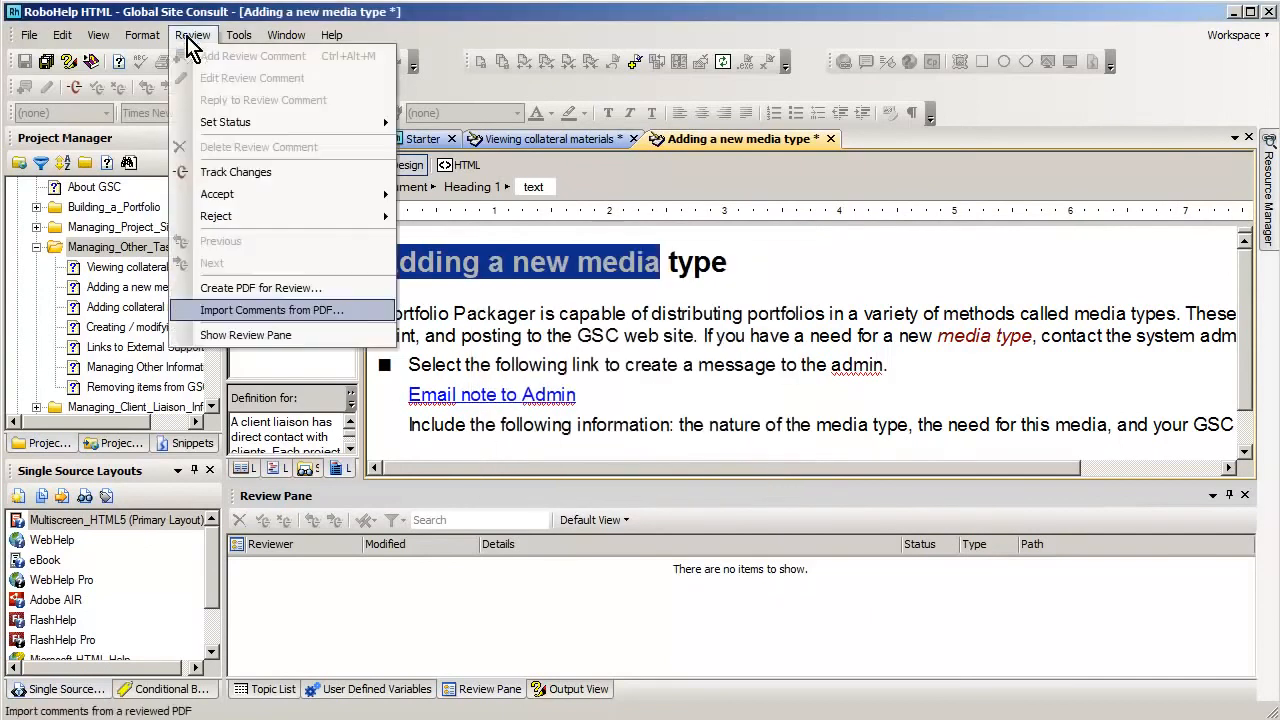
left_click(252, 312)
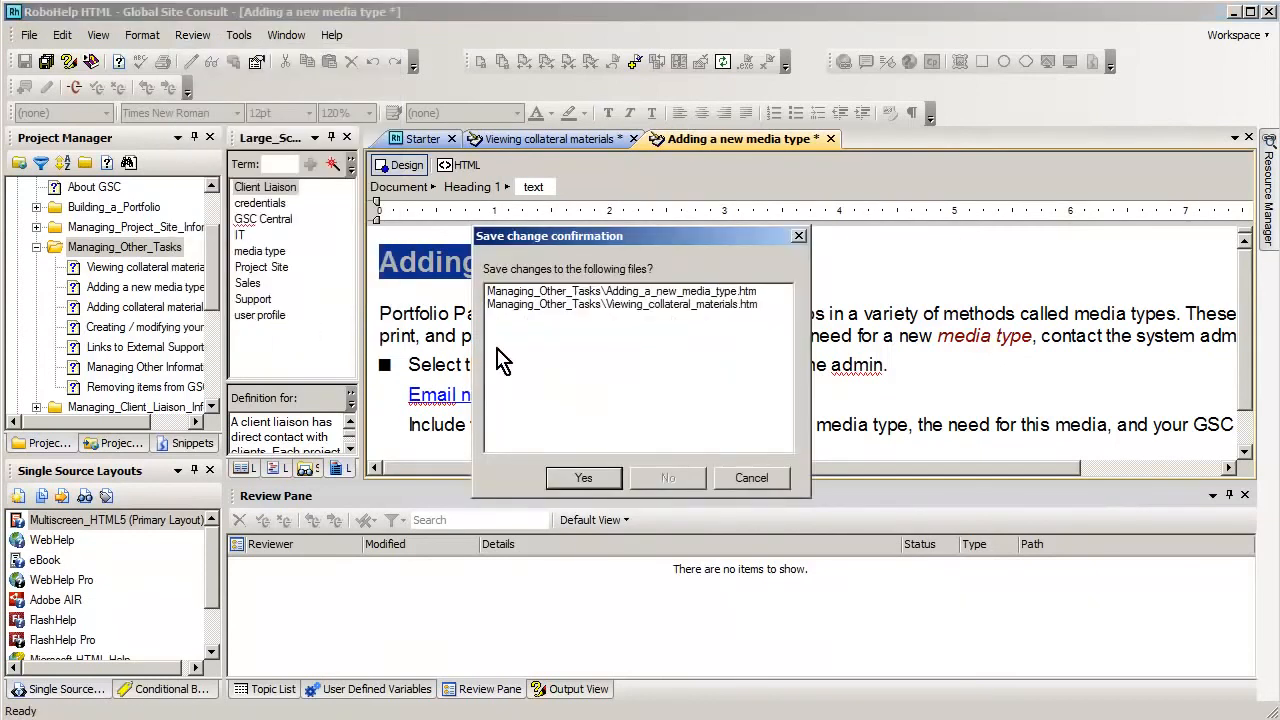
left_click(584, 478)
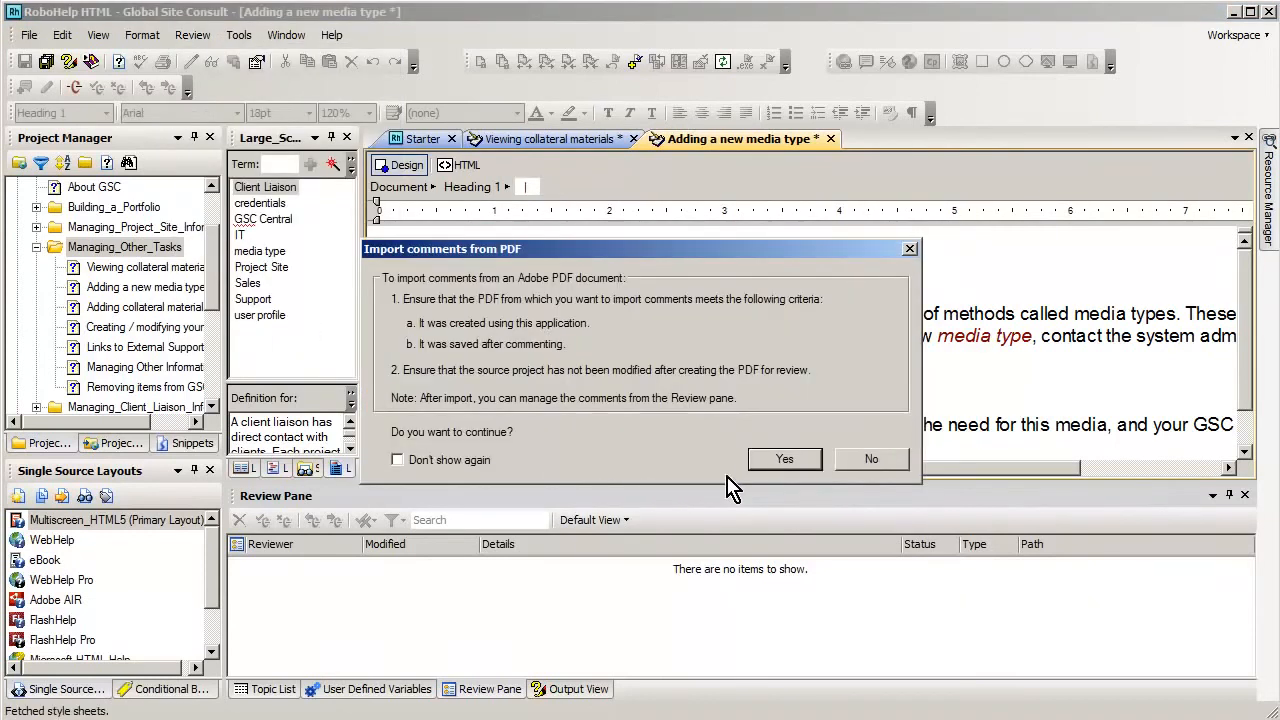
left_click(775, 461)
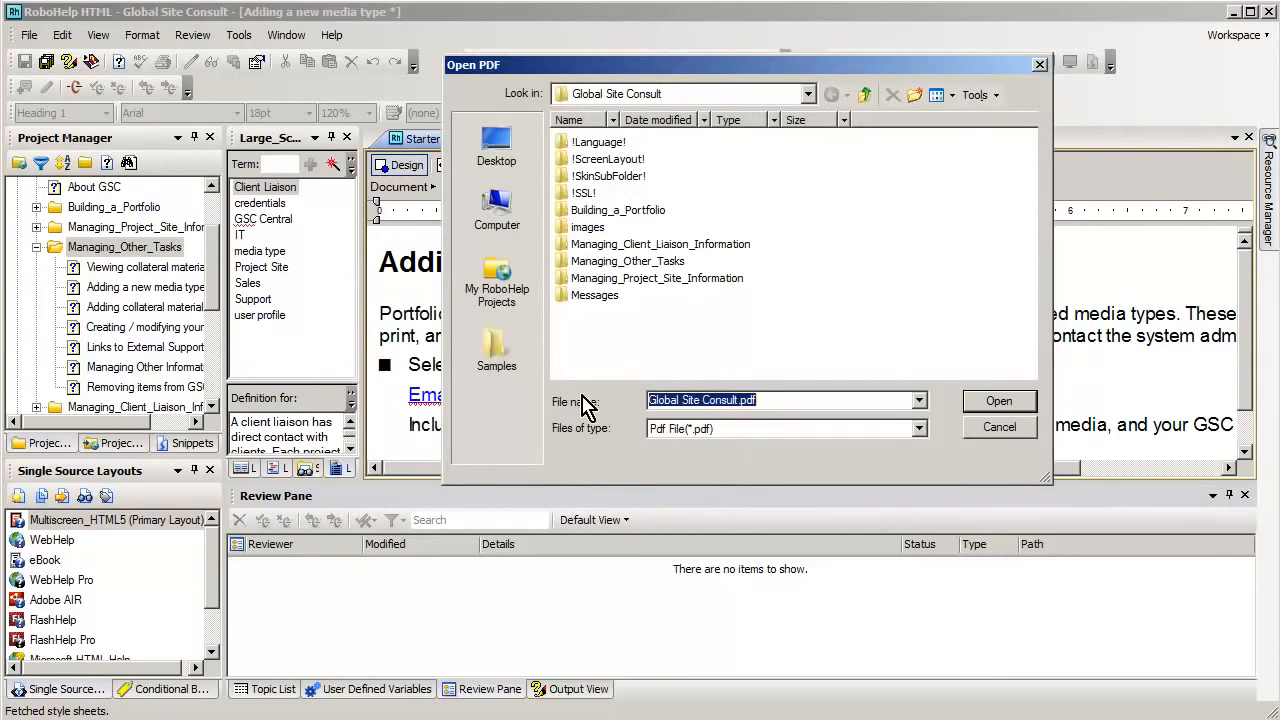
left_click(508, 163)
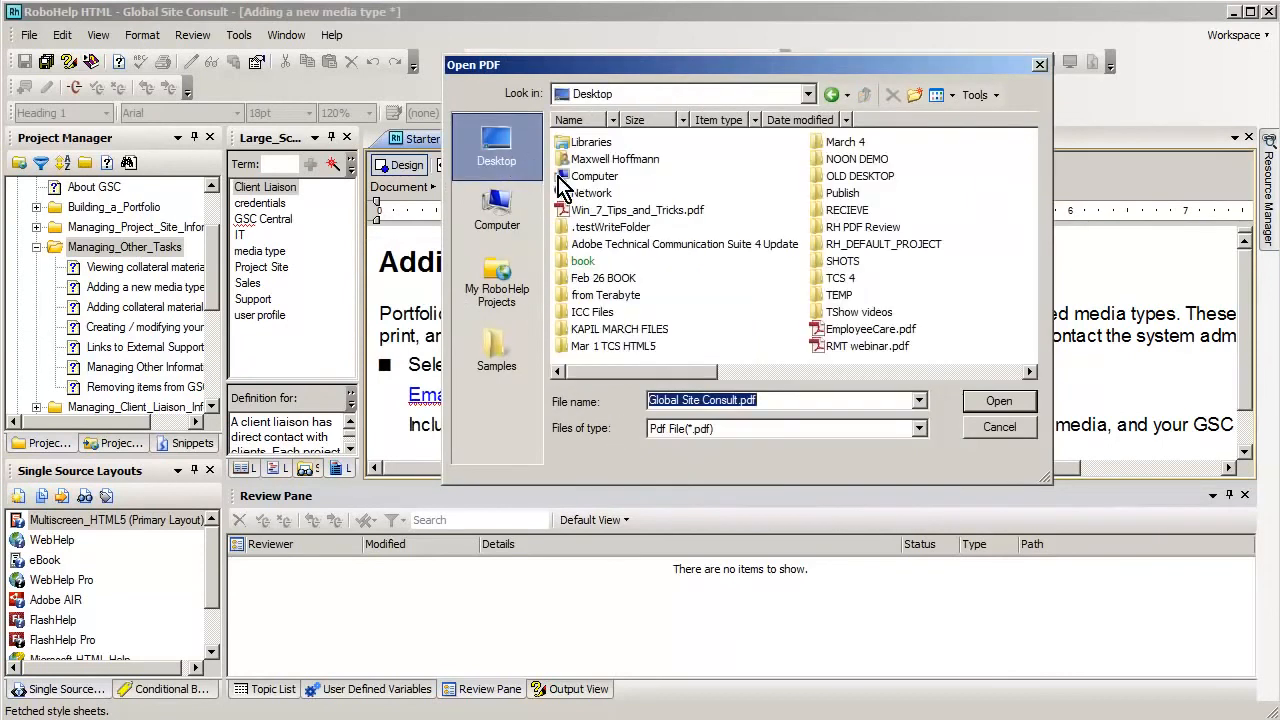
double_click(581, 263)
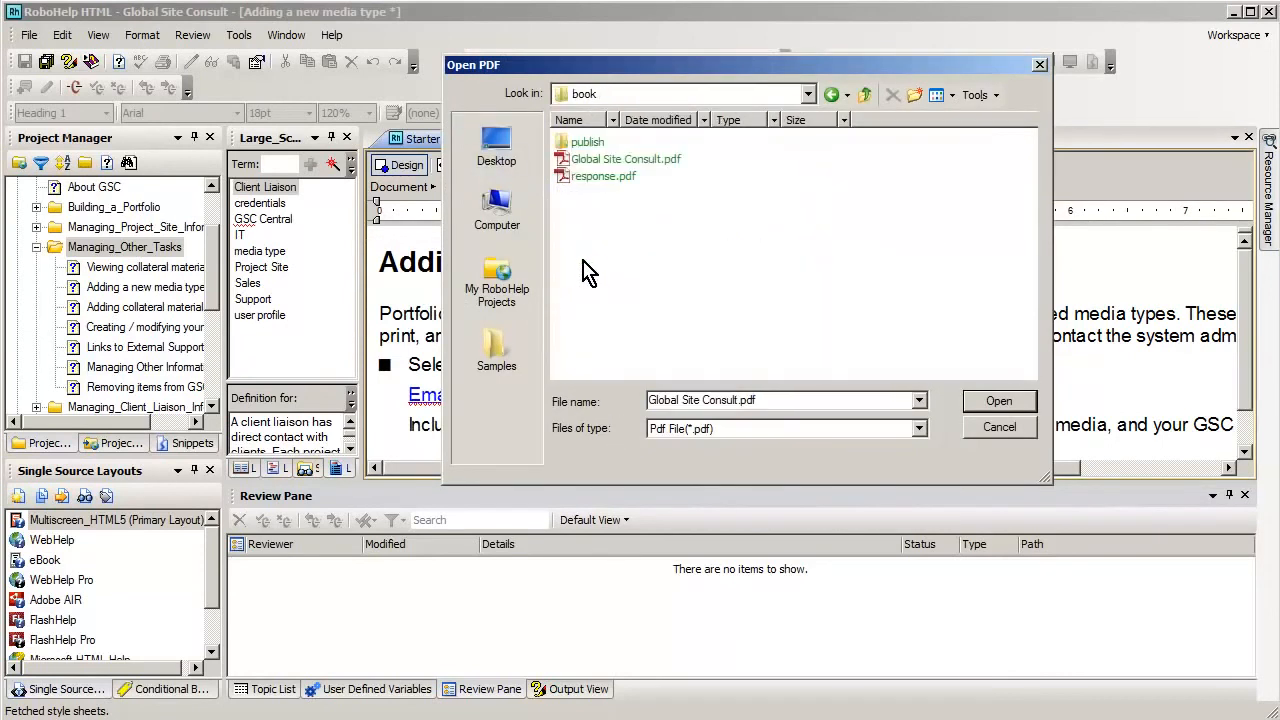
left_click(605, 176)
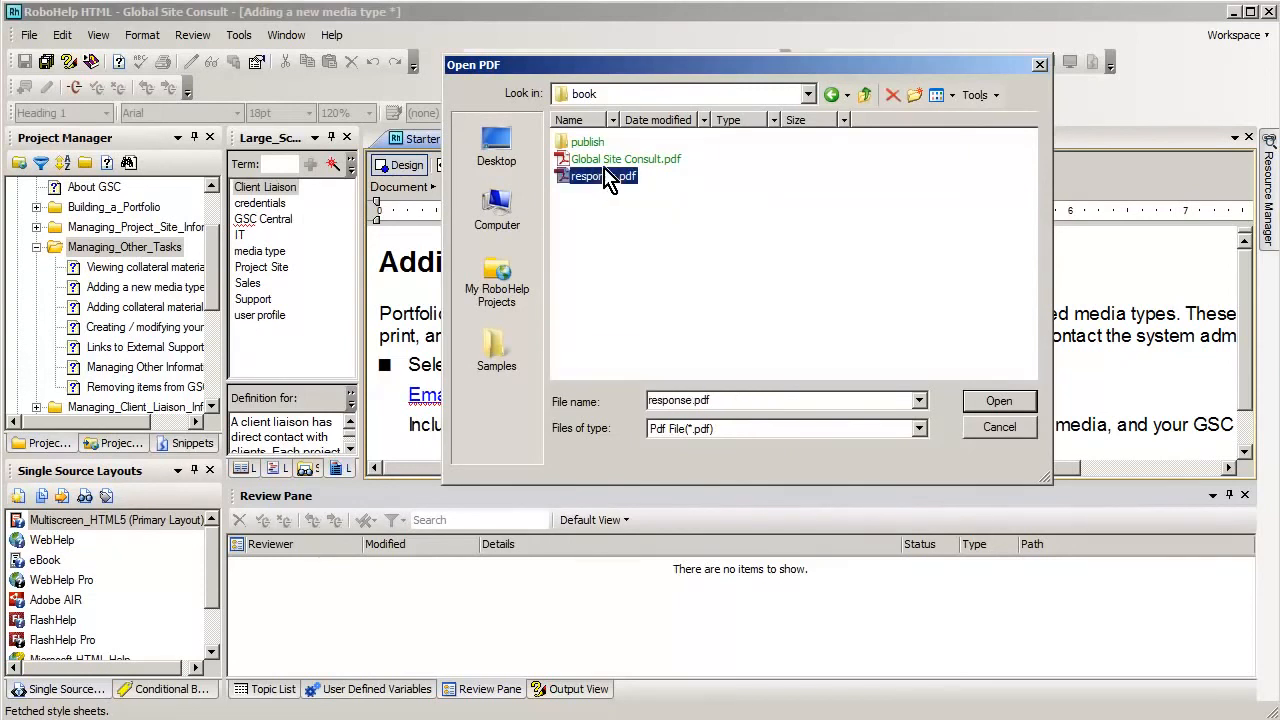
left_click(615, 159)
left_click(993, 401)
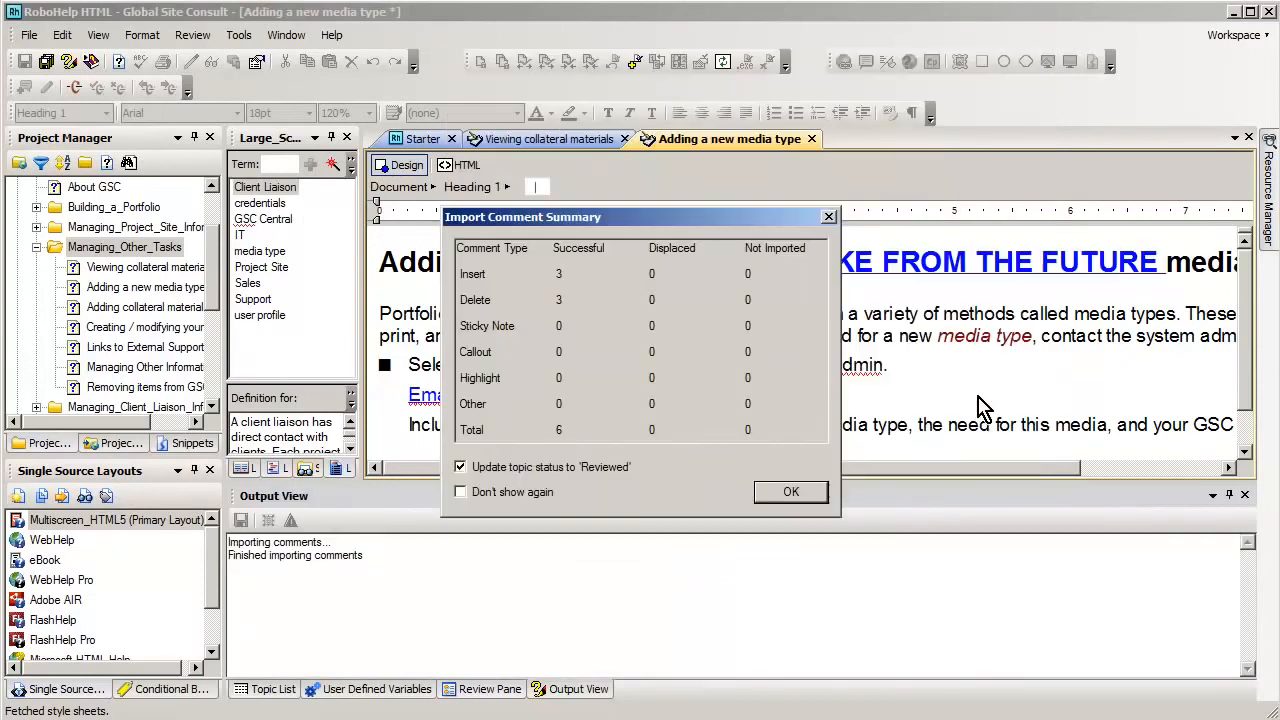
left_click(785, 492)
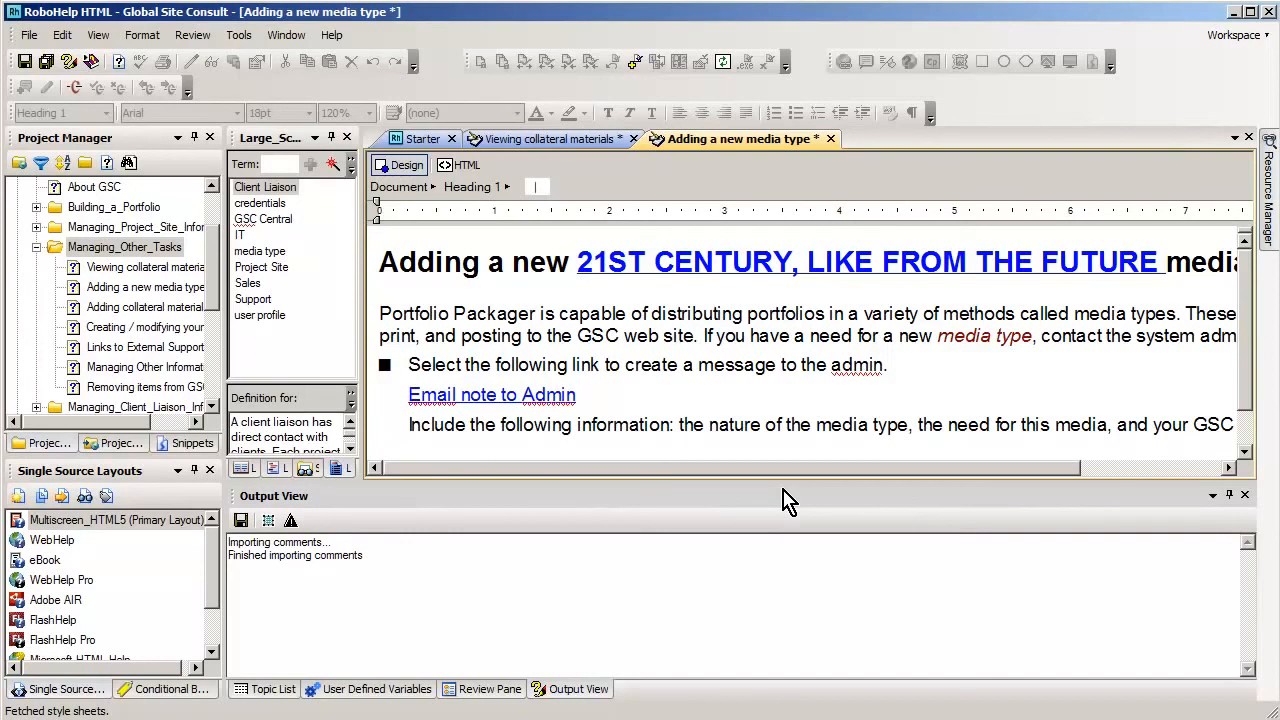
Display the Review Pane, enlarge it, and look through the imported insertions and deletions for each topic.
left_click(487, 689)
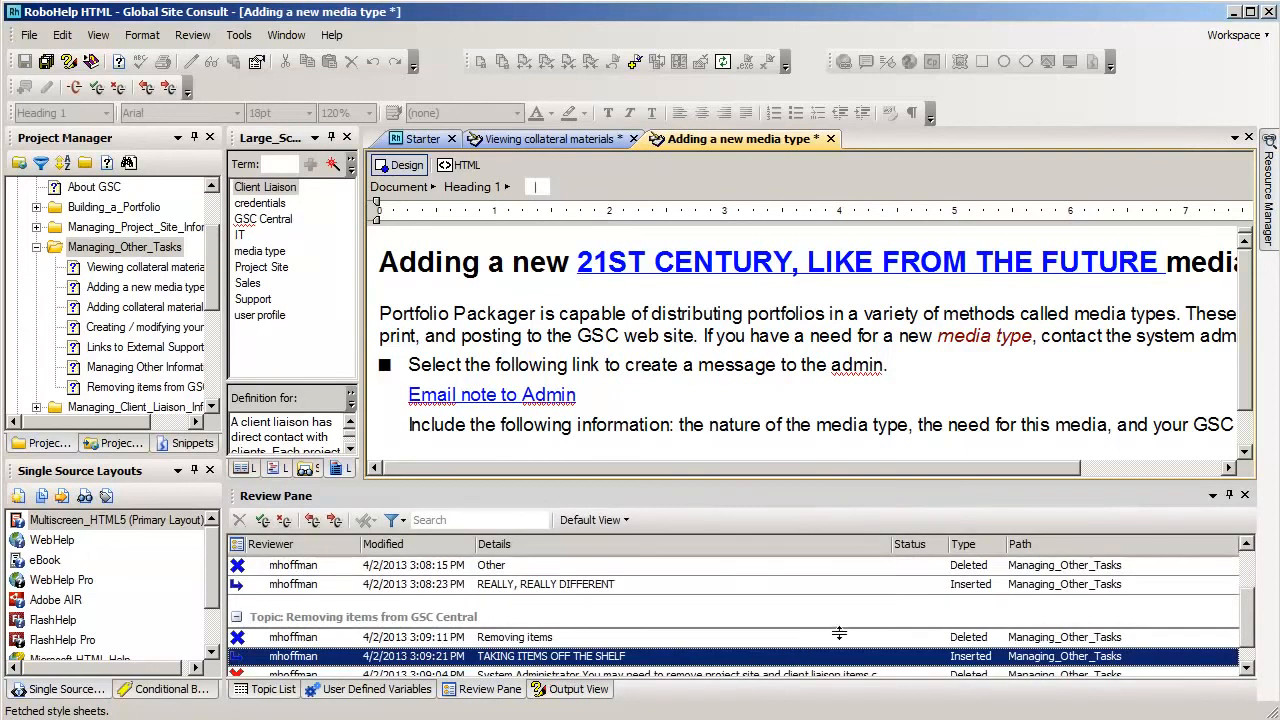
left_click_drag(951, 483, 950, 408)
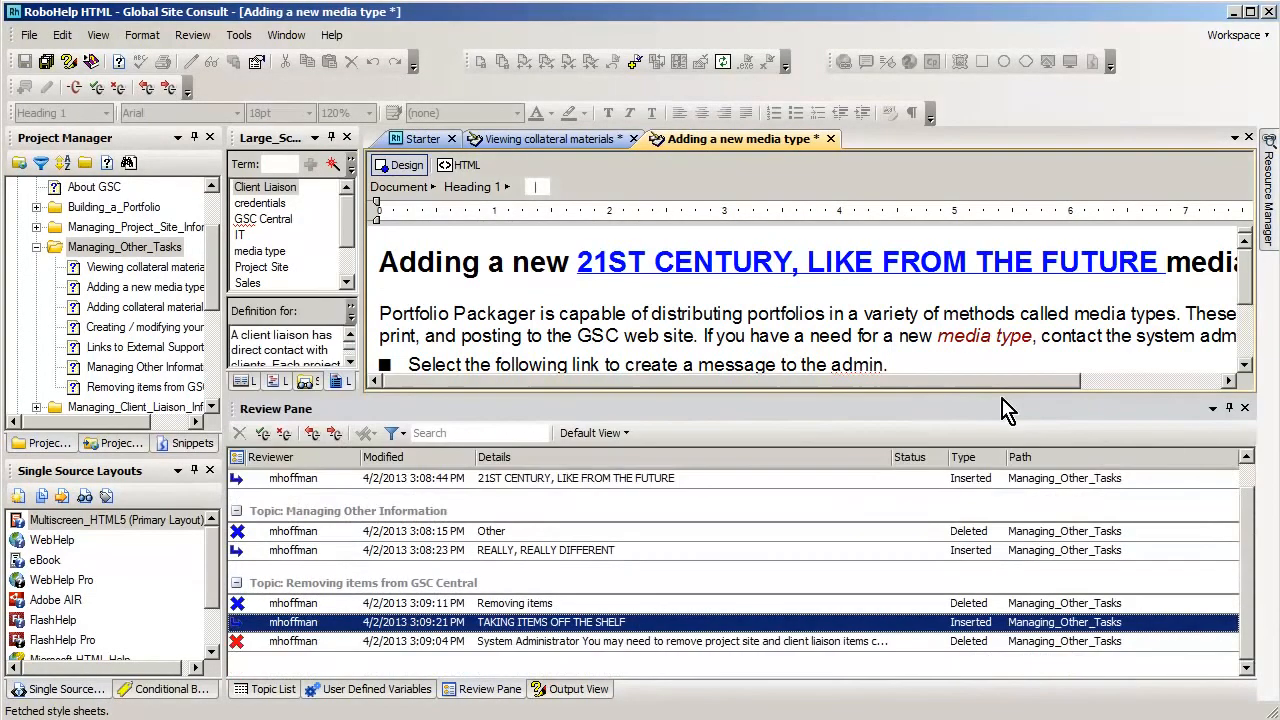
left_click_drag(1246, 562, 1258, 590)
left_click_drag(1257, 531, 1249, 486)
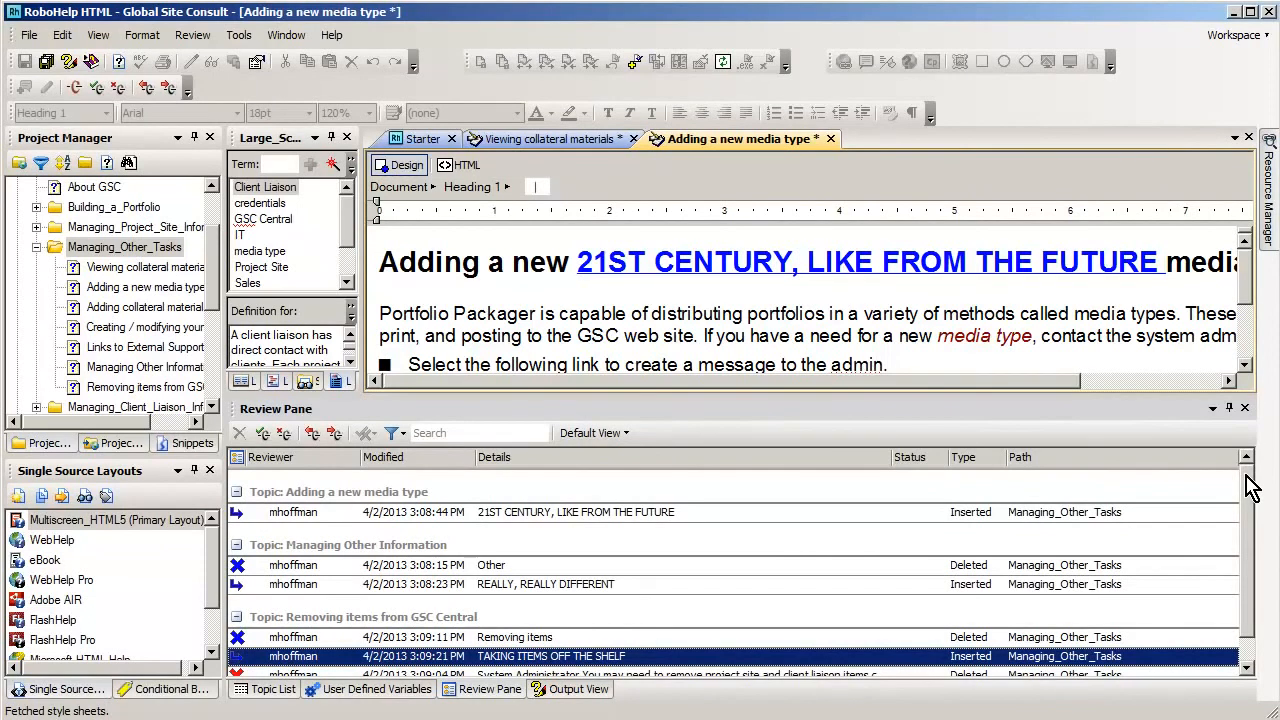
Go to the next tracked change and accept the deletion of the introductory paragraph in Removing items from GSC Central.
left_click(333, 434)
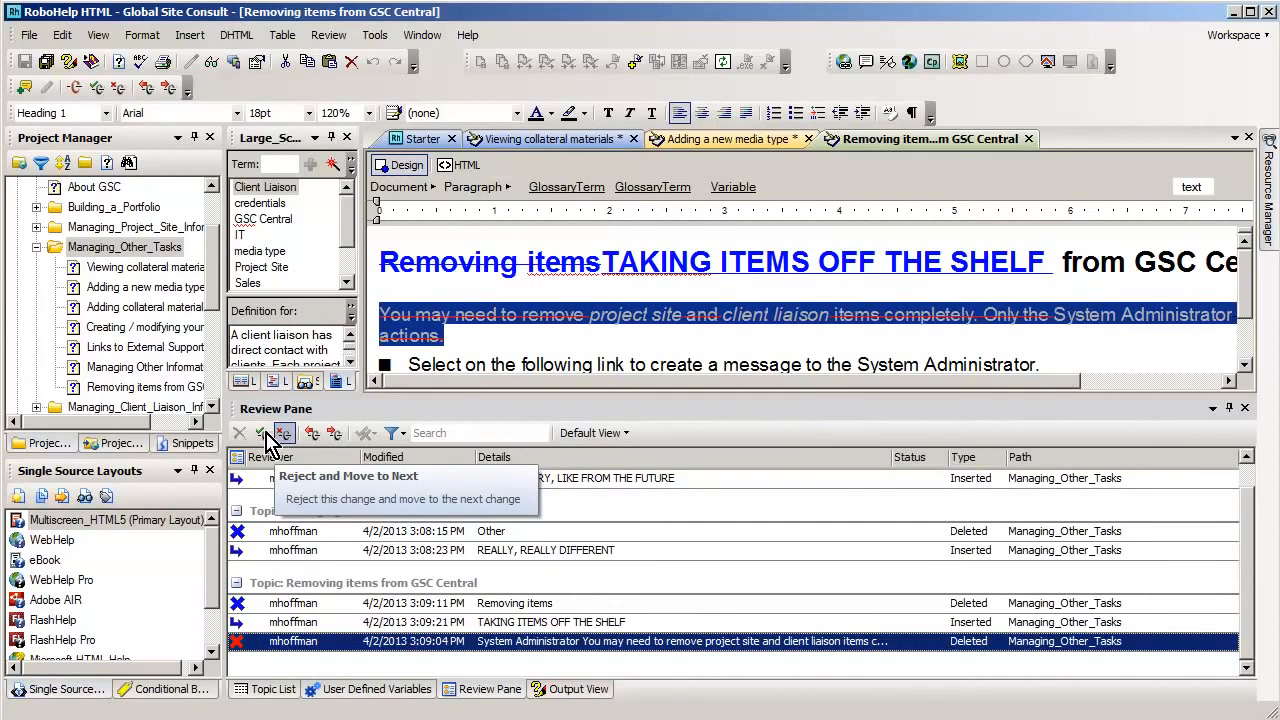
left_click(265, 434)
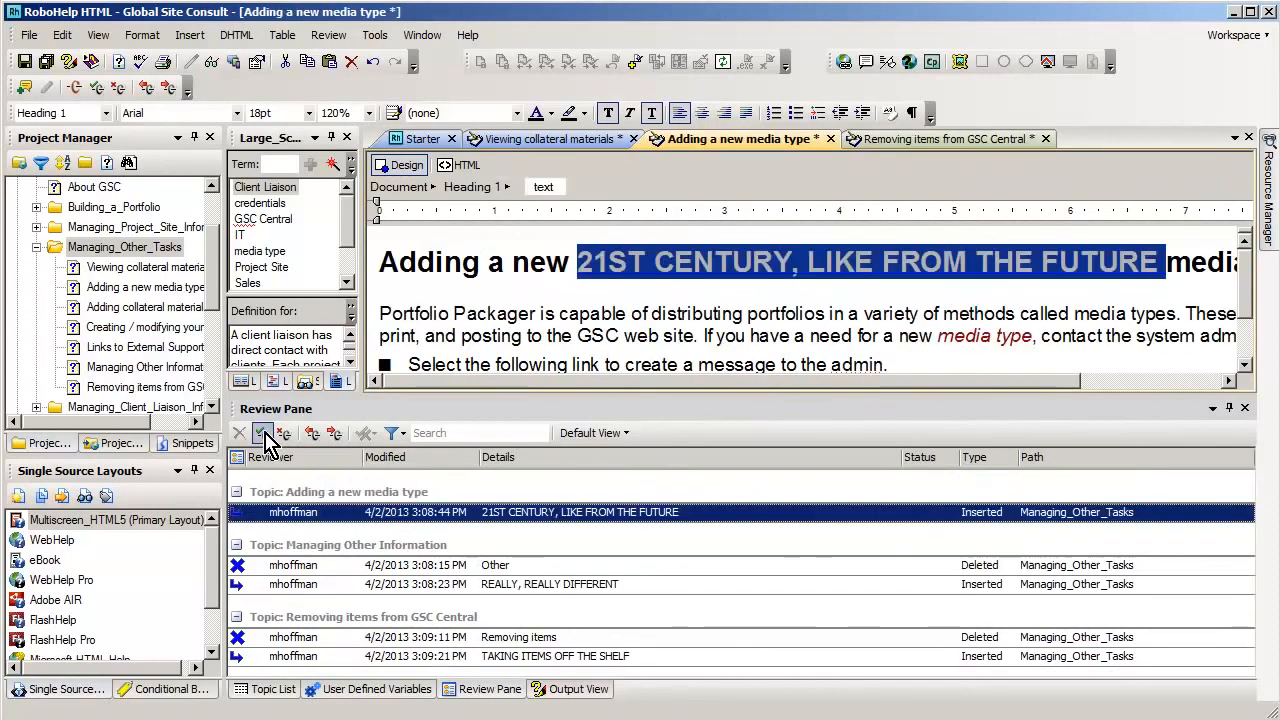
Accept the tracked heading insertion in Adding a new media type and the replacement of "Other" with "REALLY, REALLY DIFFERENT" in Managing Other Information.
left_click(265, 434)
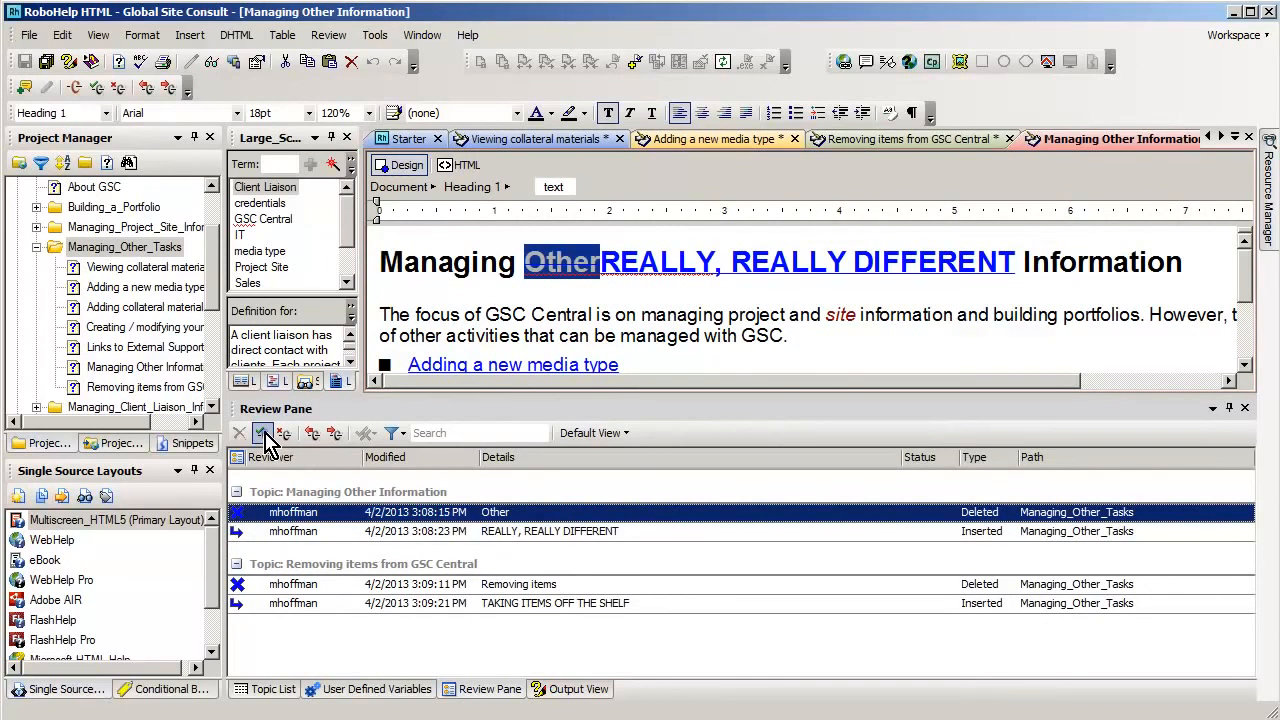
left_click(265, 434)
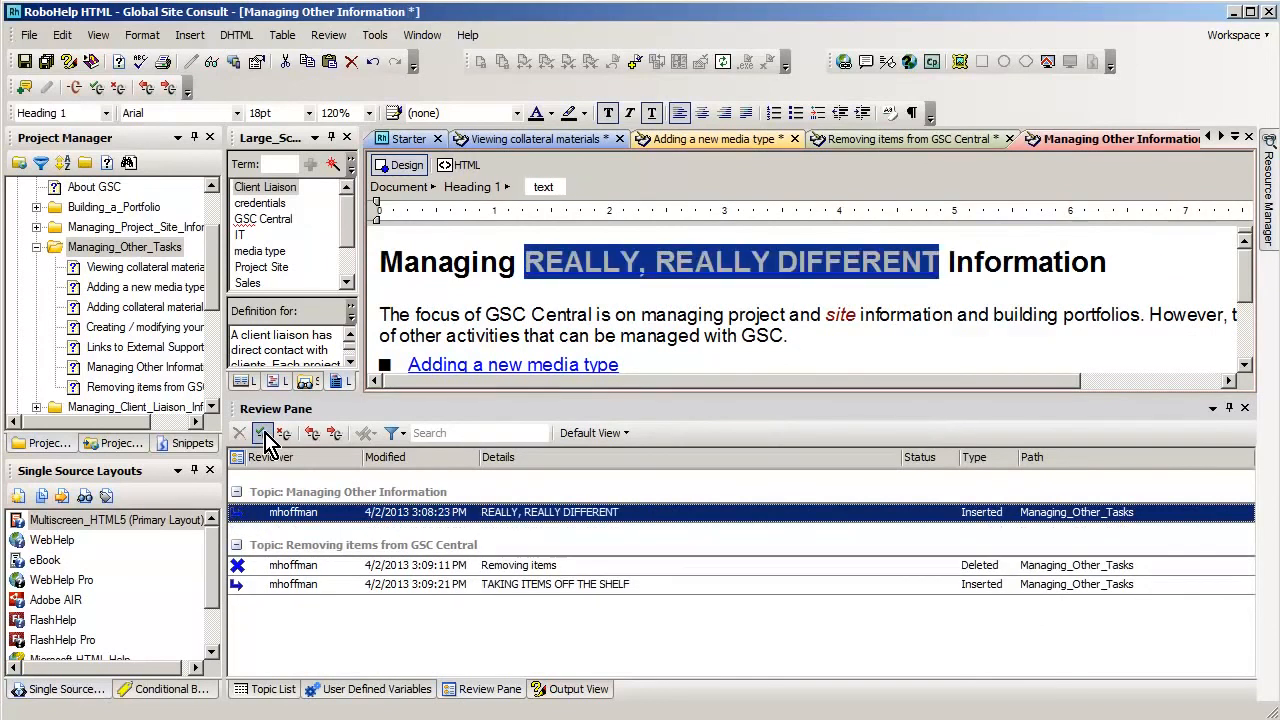
left_click(265, 434)
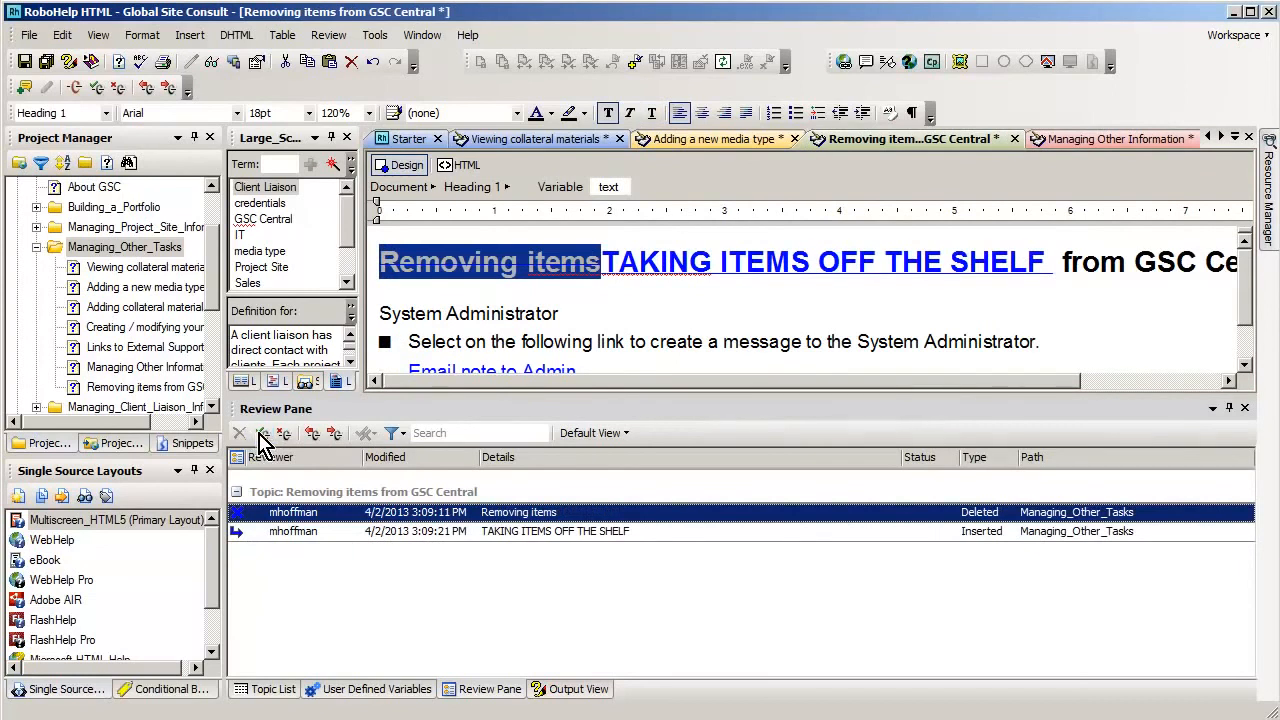
Accept the replacement of "Removing items" with "TAKING ITEMS OFF THE SHELF" in the Removing items from GSC Central heading, and shrink the Review Pane.
left_click(264, 436)
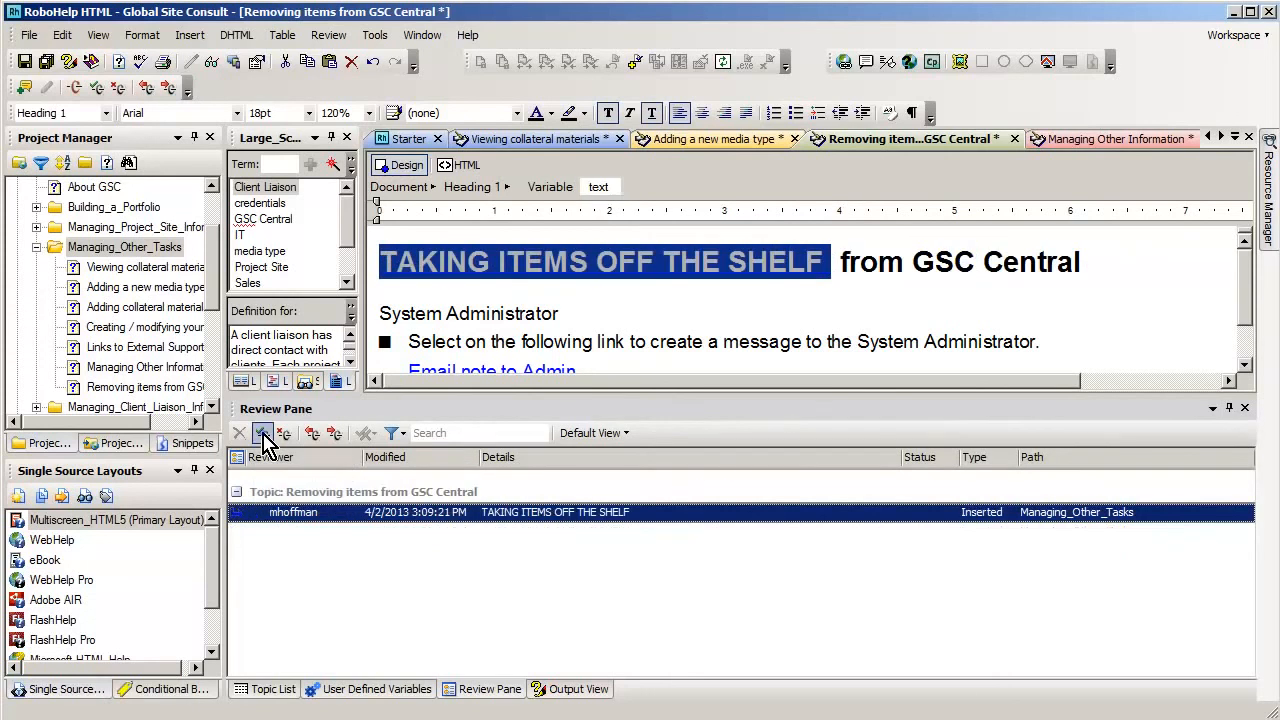
left_click(264, 436)
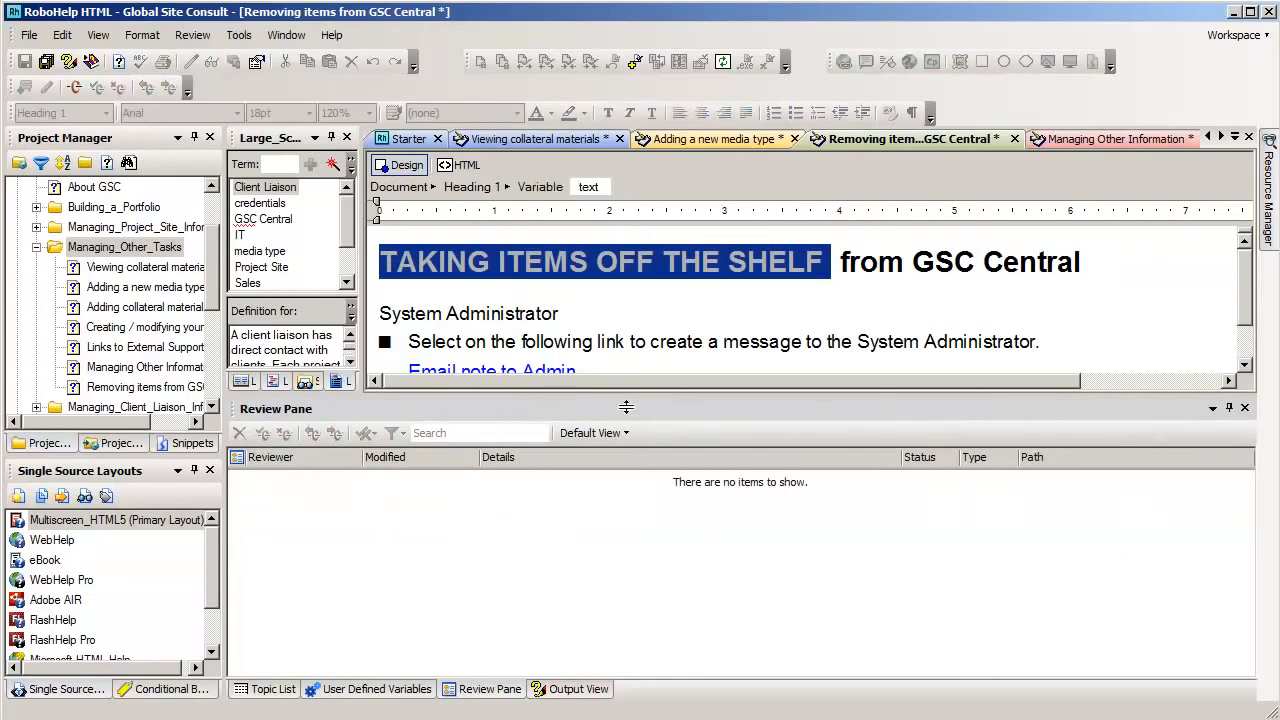
left_click_drag(642, 393, 657, 581)
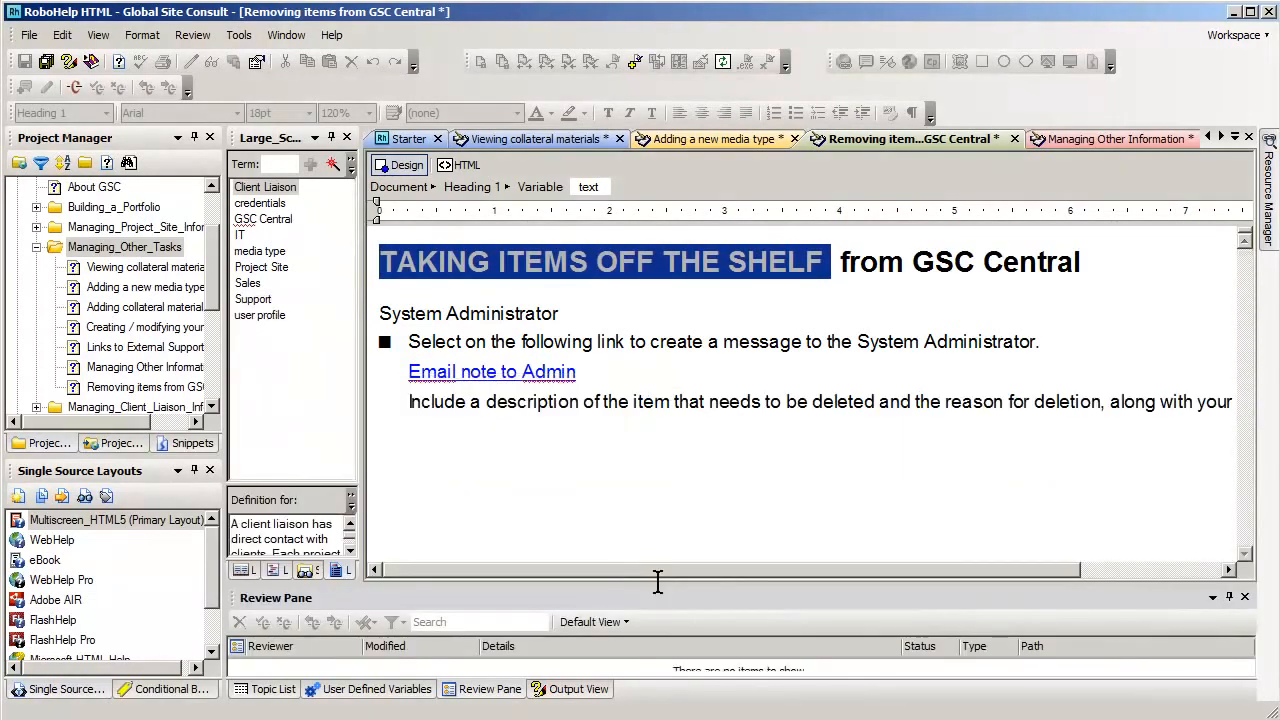